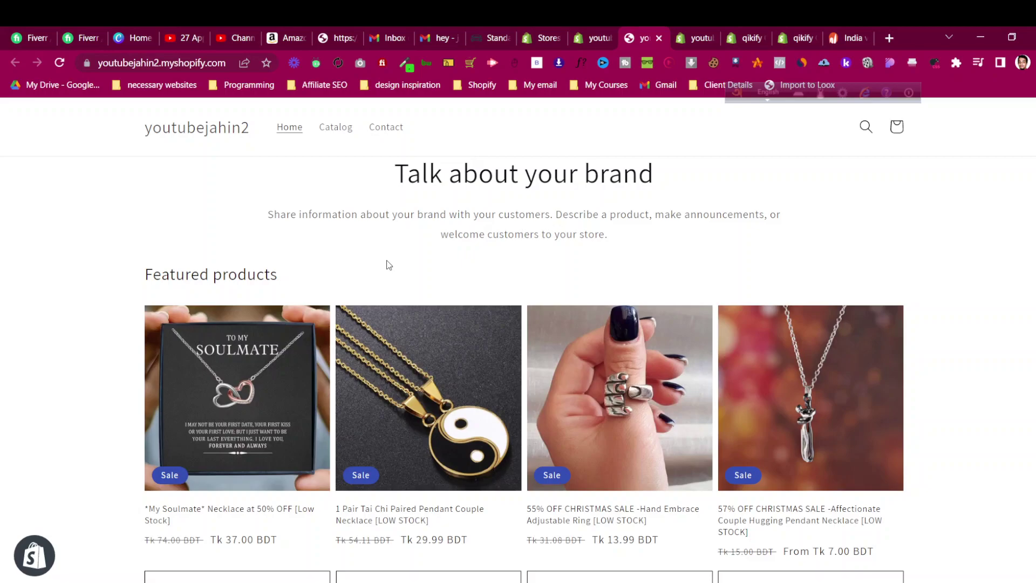
Preview the My Soulmate necklace's options popup, then view the qikify Quick View App Store listing.
{"action": "scroll", "coordinate": [387, 265], "scroll_direction": "down", "scroll_amount": 3}
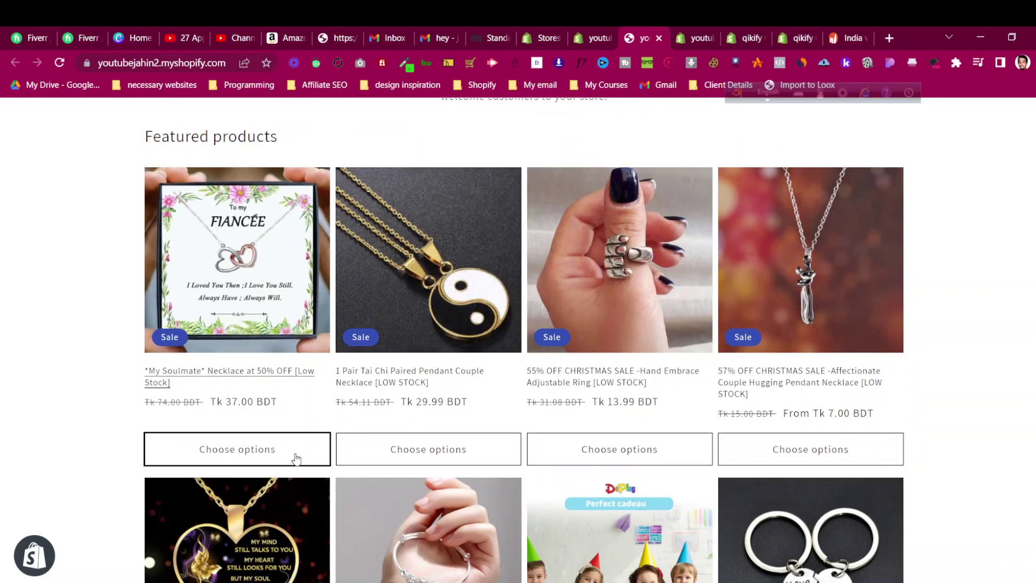
{"action": "left_click", "coordinate": [296, 454]}
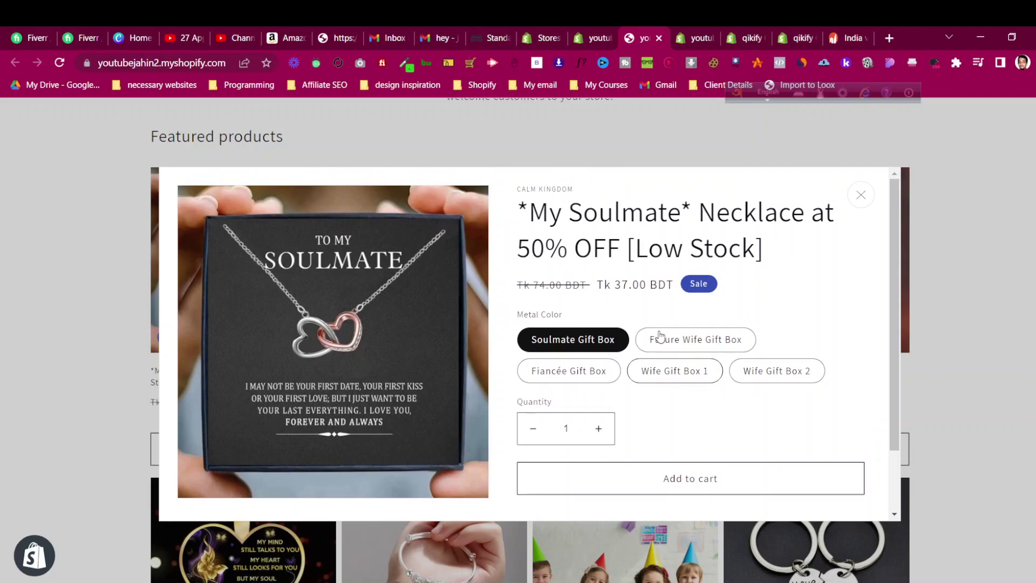
{"action": "scroll", "coordinate": [661, 336], "scroll_direction": "down", "scroll_amount": 2}
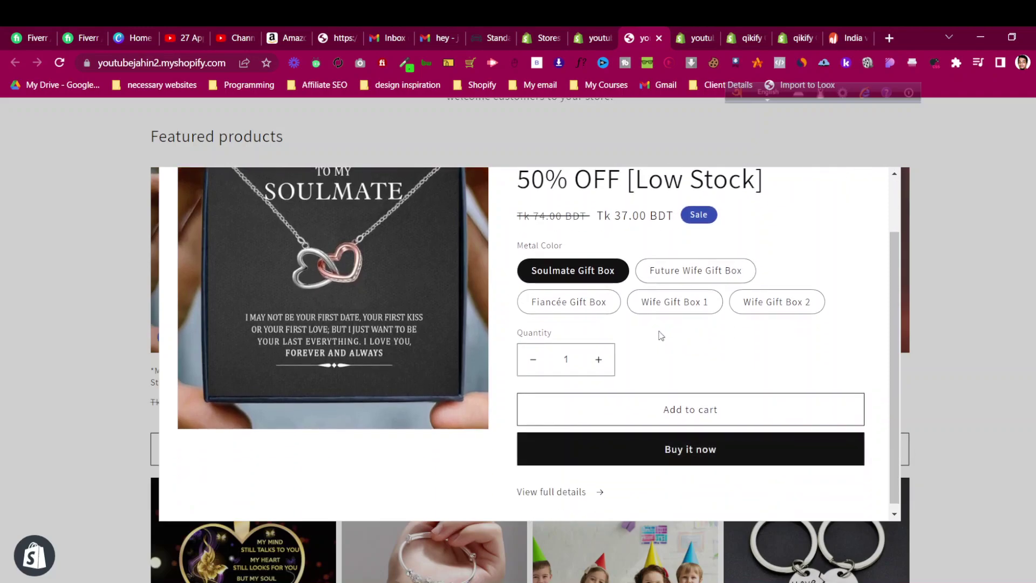
{"action": "scroll", "coordinate": [661, 335], "scroll_direction": "up", "scroll_amount": 2}
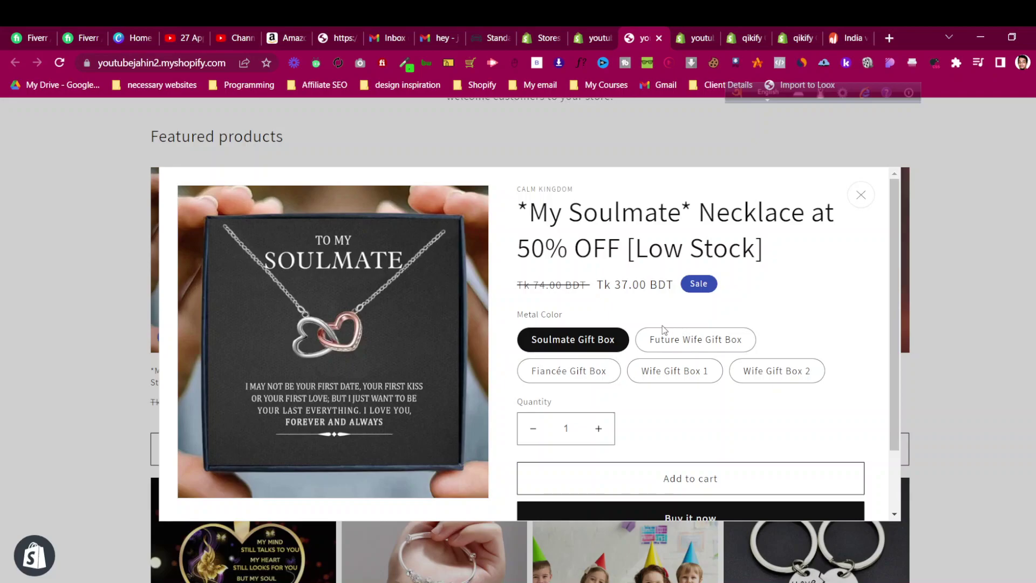
{"action": "left_click", "coordinate": [745, 38]}
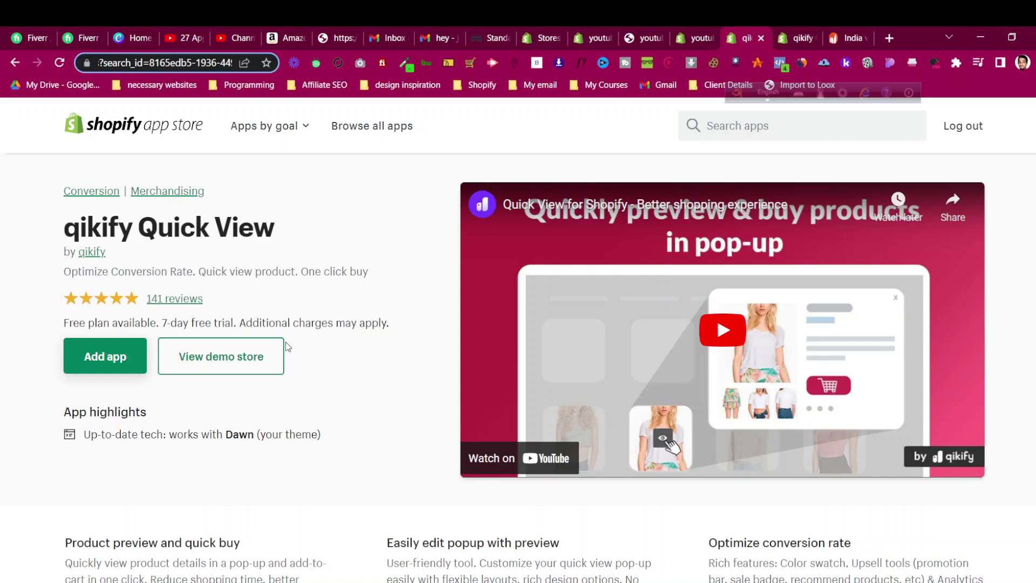
{"action": "scroll", "coordinate": [338, 349], "scroll_direction": "down", "scroll_amount": 15}
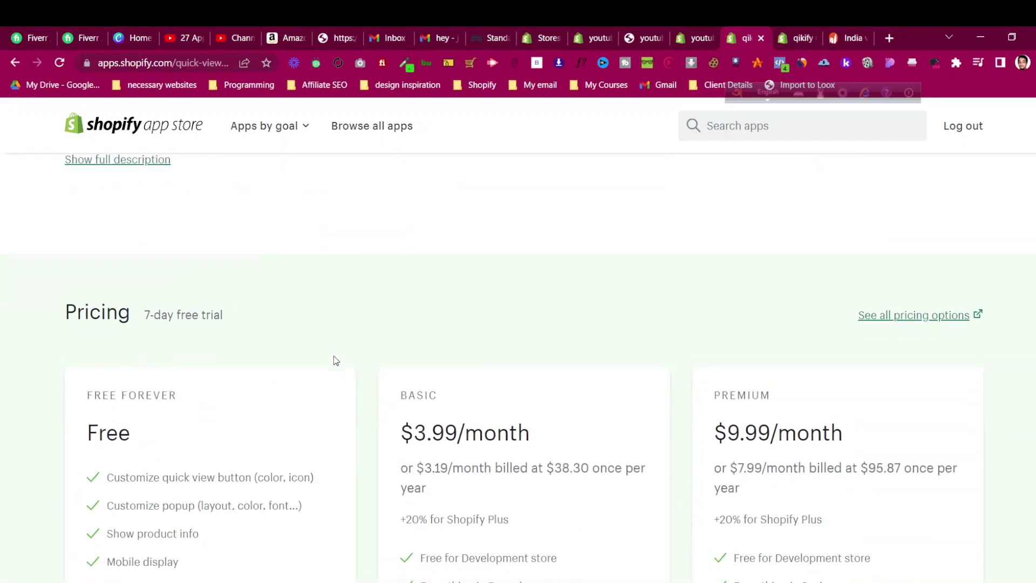
{"action": "scroll", "coordinate": [336, 361], "scroll_direction": "down", "scroll_amount": 4}
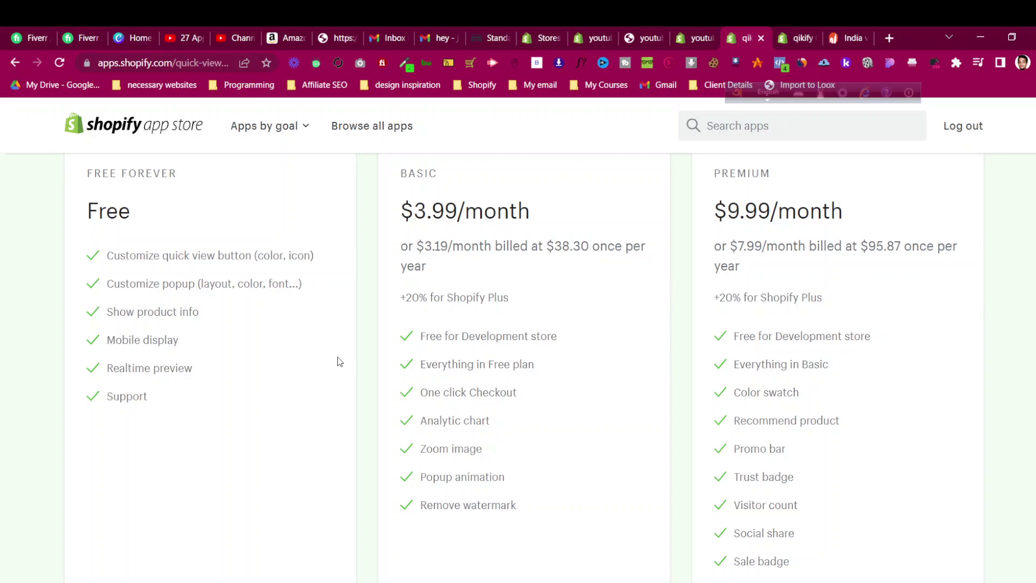
{"action": "scroll", "coordinate": [337, 362], "scroll_direction": "up", "scroll_amount": 5}
{"action": "scroll", "coordinate": [340, 361], "scroll_direction": "up", "scroll_amount": 3}
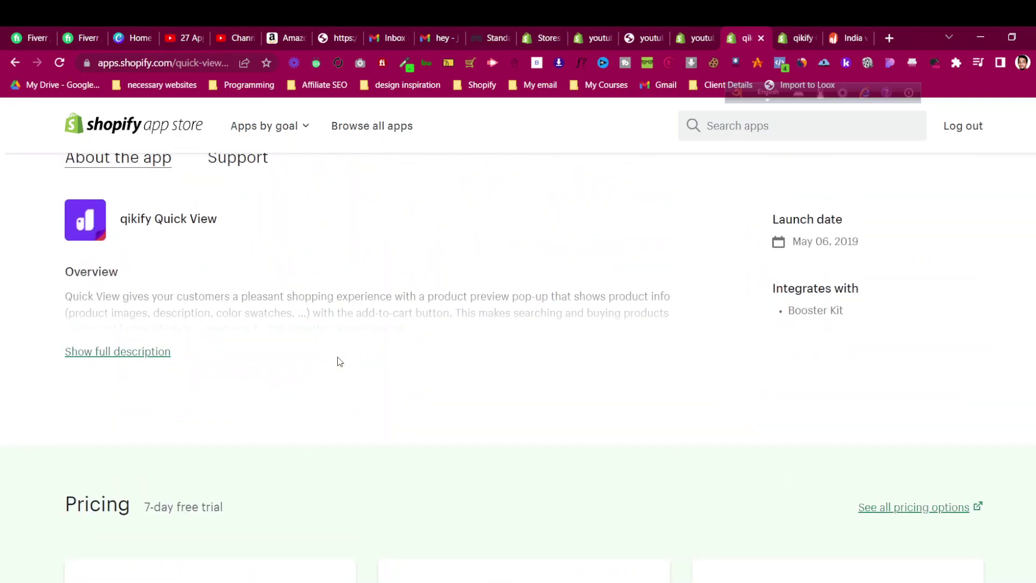
{"action": "scroll", "coordinate": [338, 361], "scroll_direction": "up", "scroll_amount": 15}
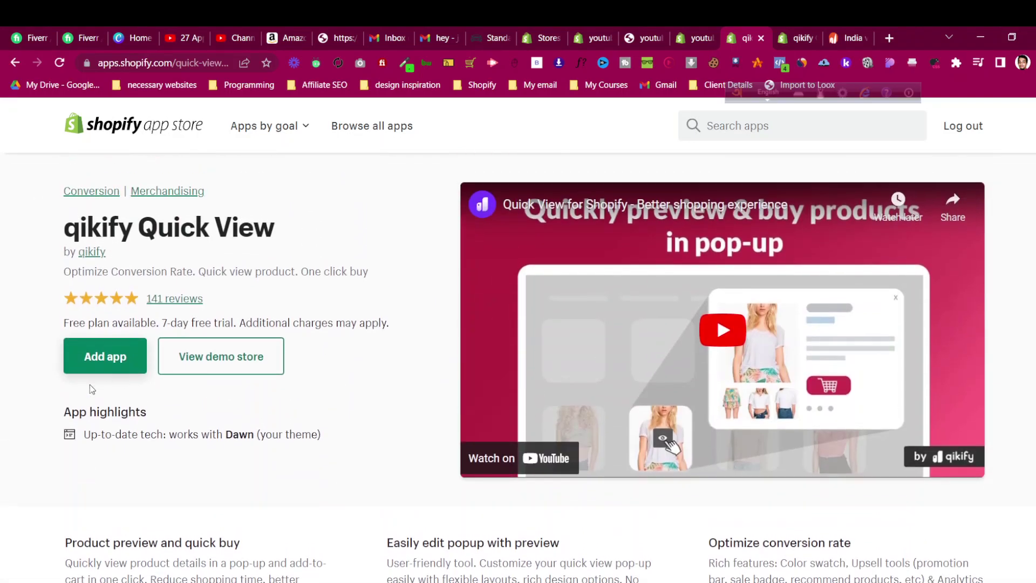
{"action": "scroll", "coordinate": [92, 369], "scroll_direction": "down", "scroll_amount": 9}
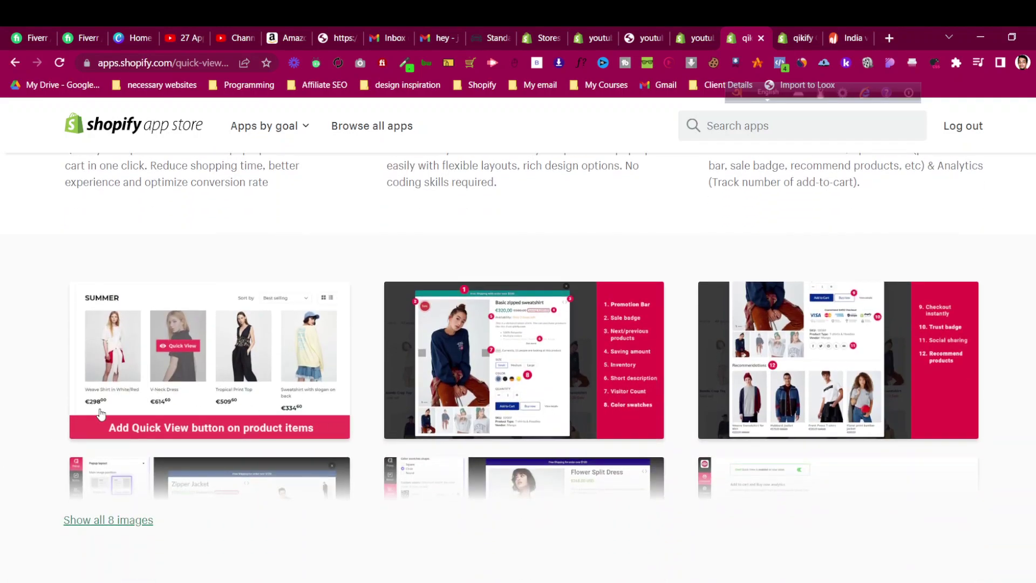
{"action": "left_click", "coordinate": [467, 383]}
{"action": "left_click", "coordinate": [1019, 369]}
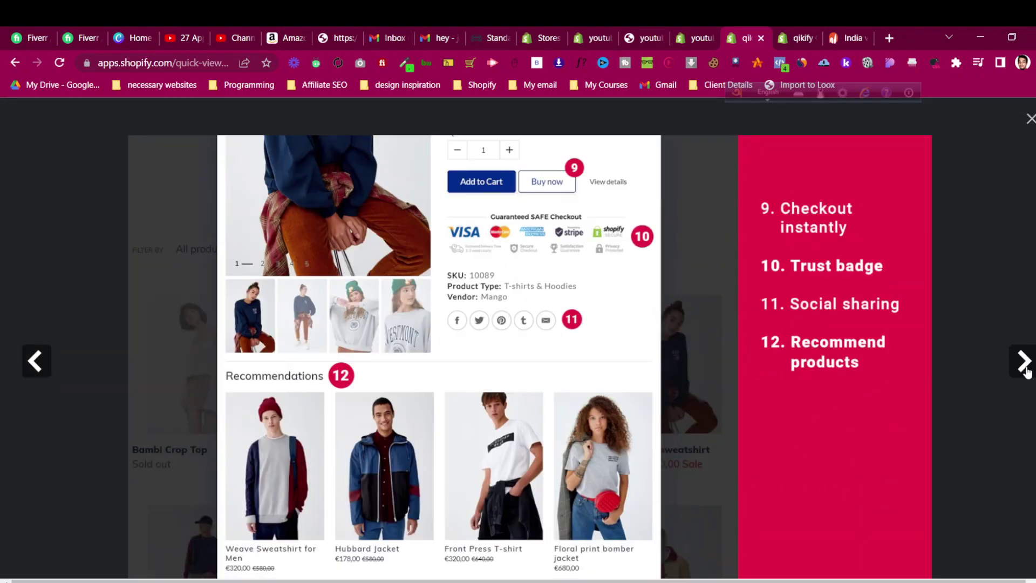
{"action": "left_click", "coordinate": [1021, 370]}
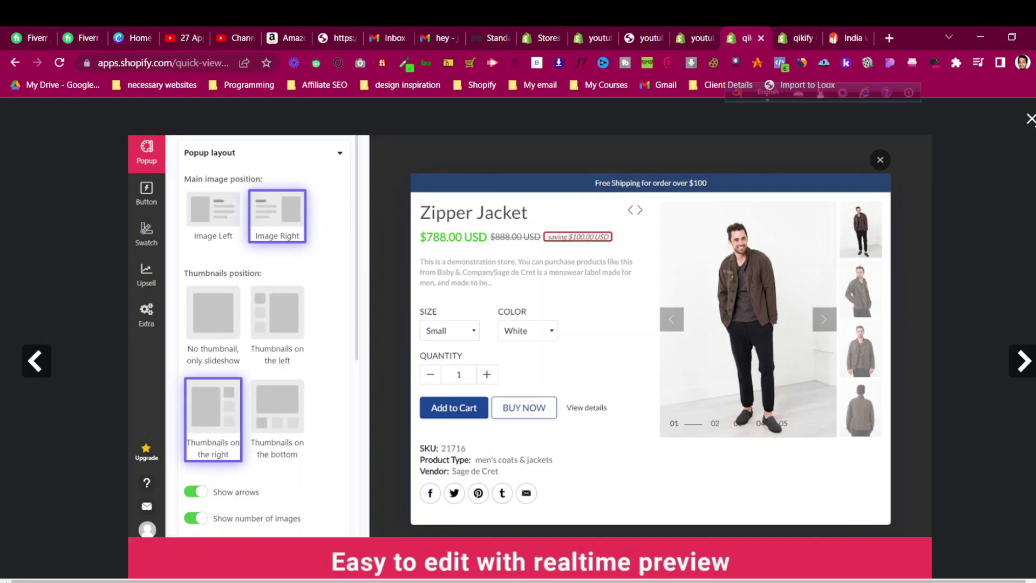
{"action": "left_click", "coordinate": [1026, 120]}
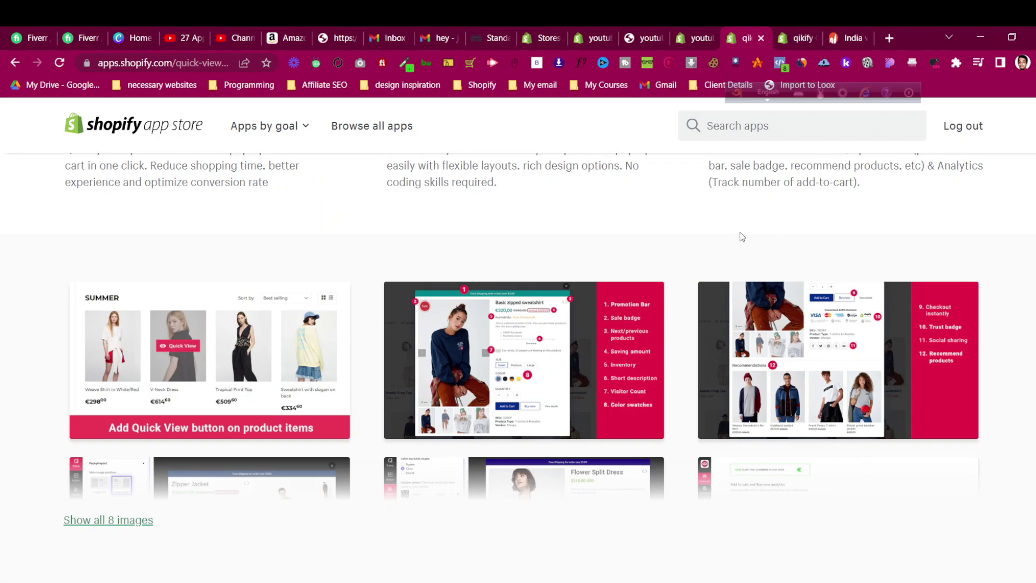
{"action": "scroll", "coordinate": [740, 233], "scroll_direction": "up", "scroll_amount": 7}
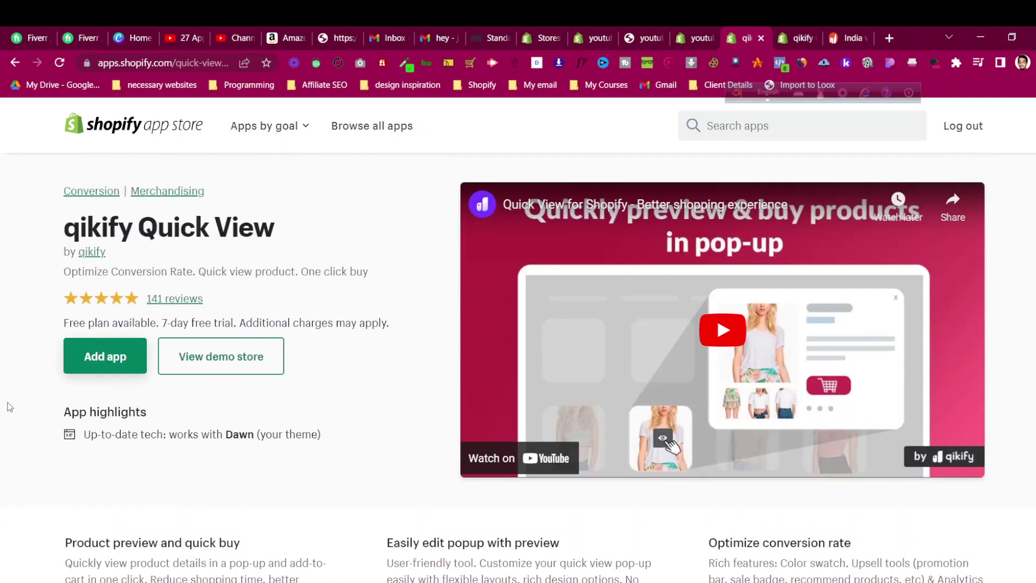
Add and install qikify Quick View on the store so its dashboard loads.
{"action": "left_click", "coordinate": [105, 359]}
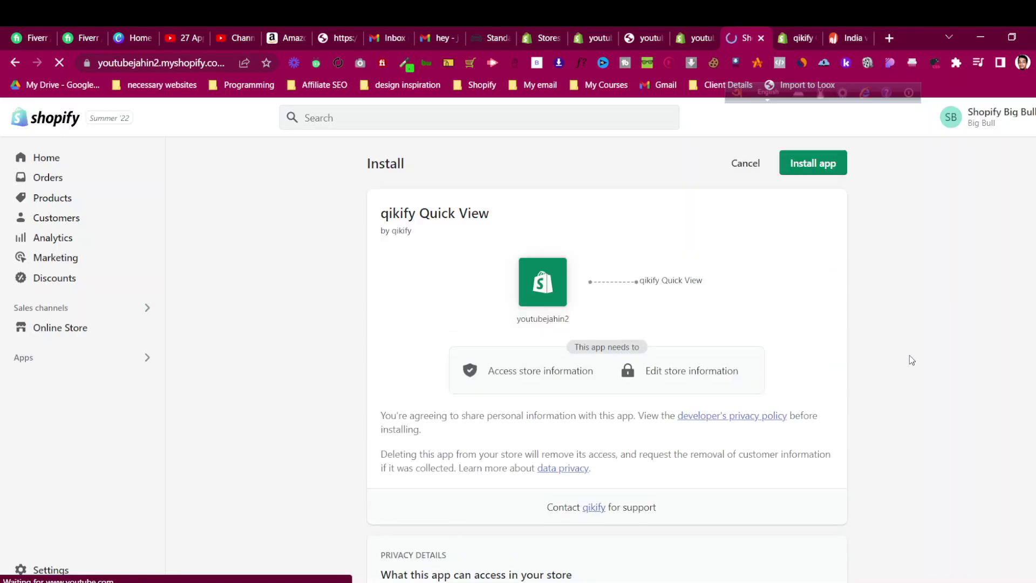
{"action": "scroll", "coordinate": [910, 358], "scroll_direction": "down", "scroll_amount": 8}
{"action": "left_click", "coordinate": [812, 531]}
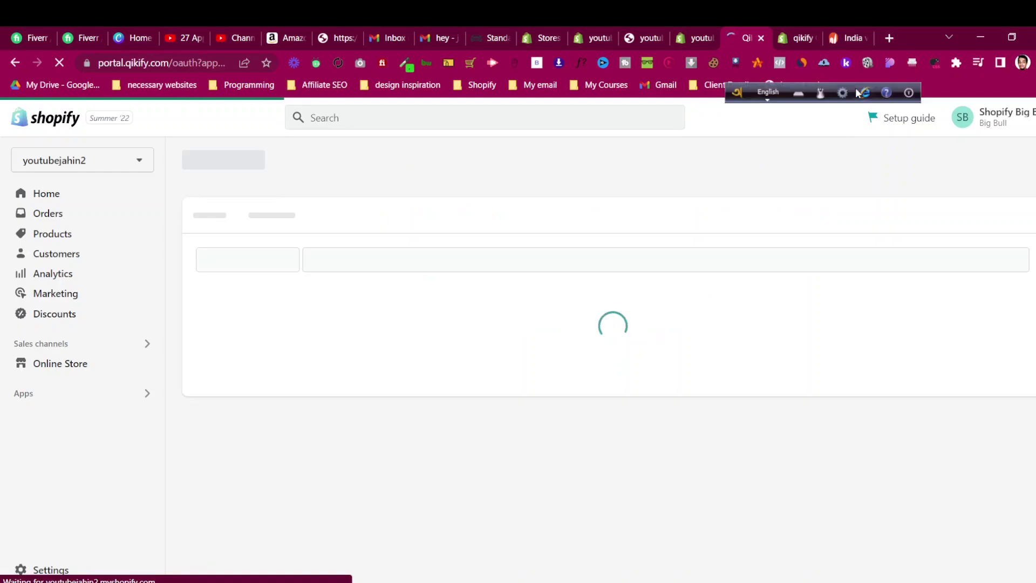
{"action": "left_click_drag", "start_coordinate": [750, 28], "coordinate": [708, 29]}
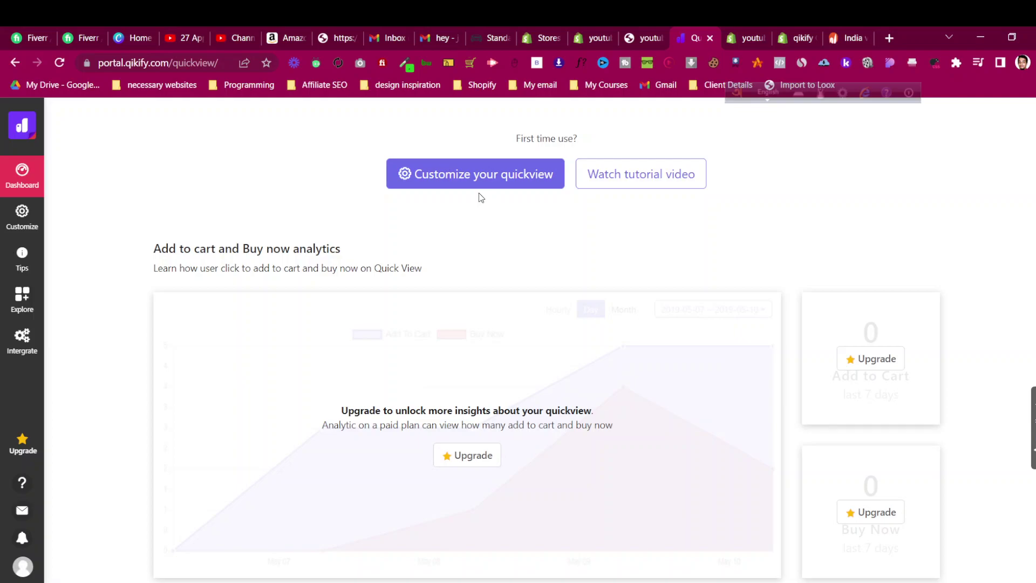
Lay out the popup with the main image on the left and thumbnails in a row below.
{"action": "left_click", "coordinate": [519, 186]}
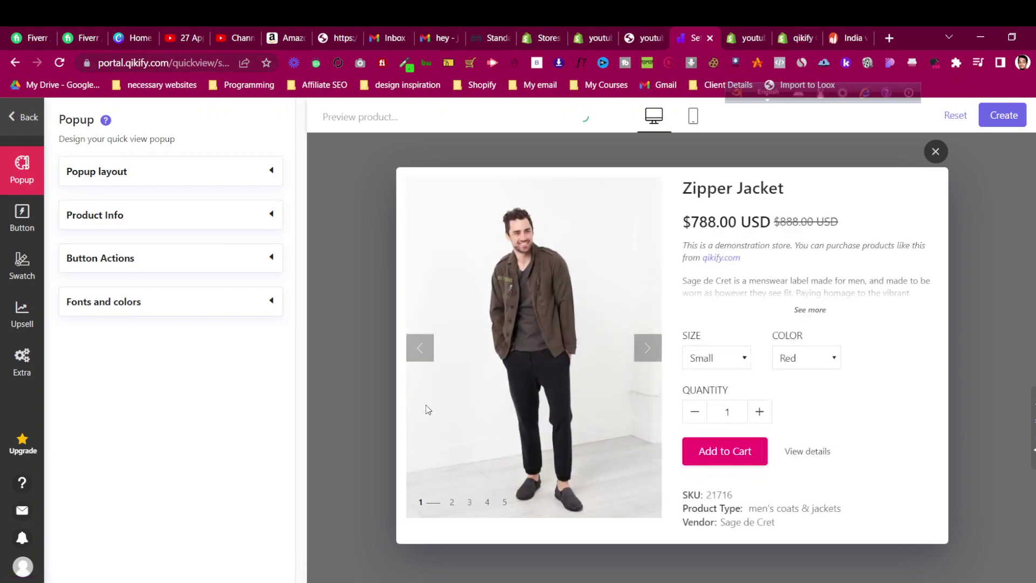
{"action": "left_click", "coordinate": [174, 171]}
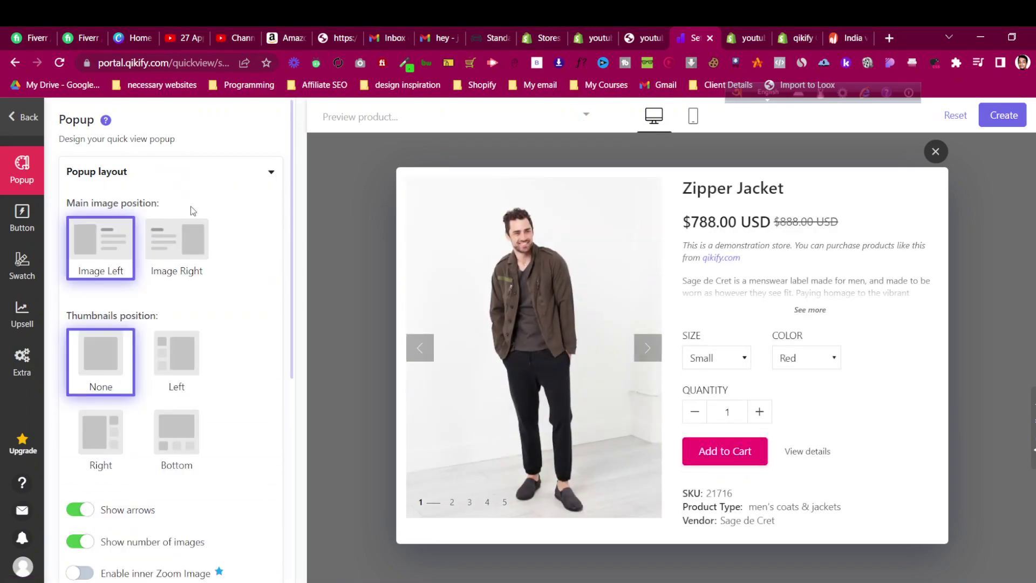
{"action": "left_click", "coordinate": [185, 238]}
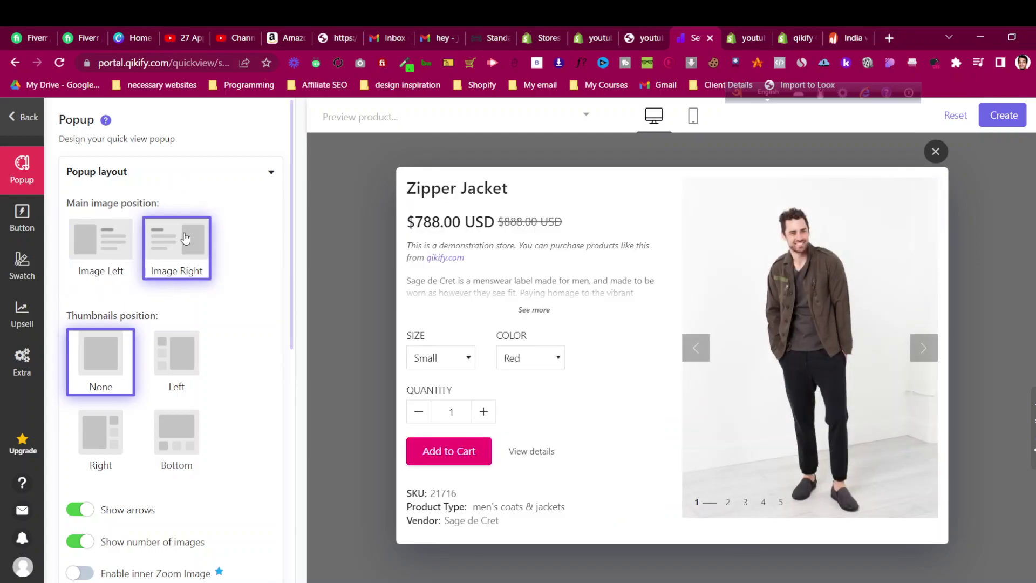
{"action": "left_click", "coordinate": [184, 356]}
{"action": "left_click", "coordinate": [125, 245]}
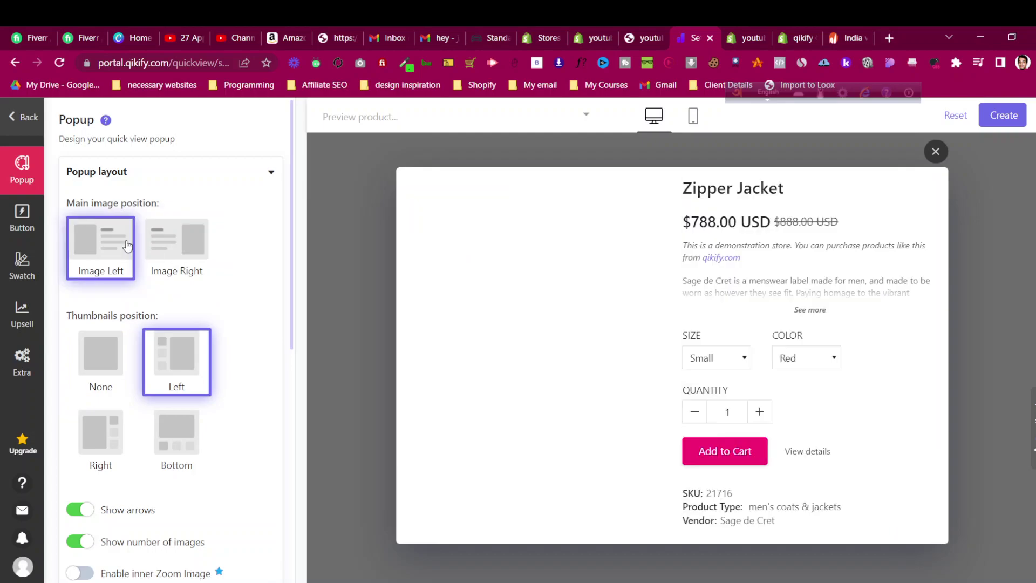
{"action": "left_click", "coordinate": [111, 419]}
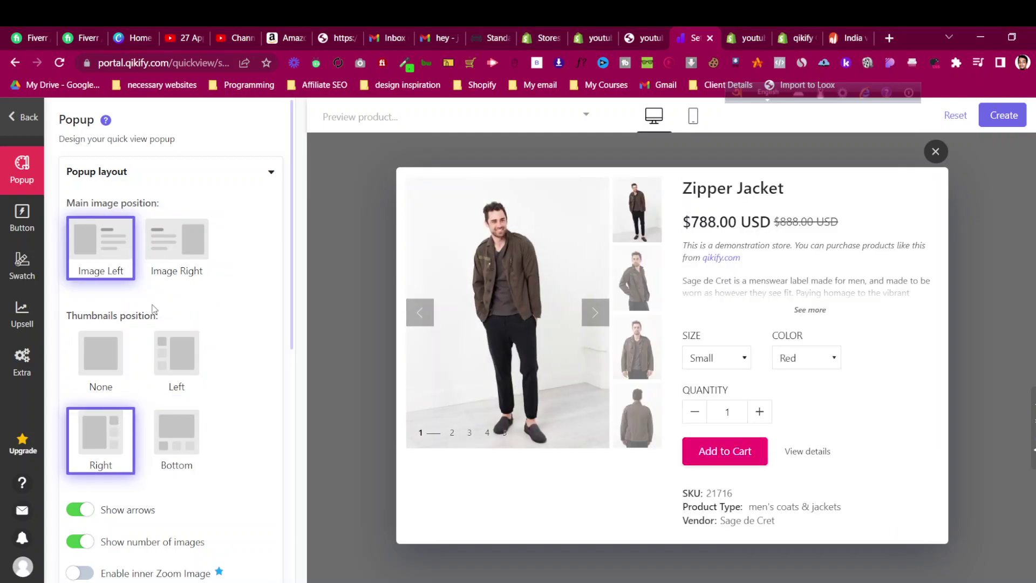
{"action": "left_click", "coordinate": [155, 442]}
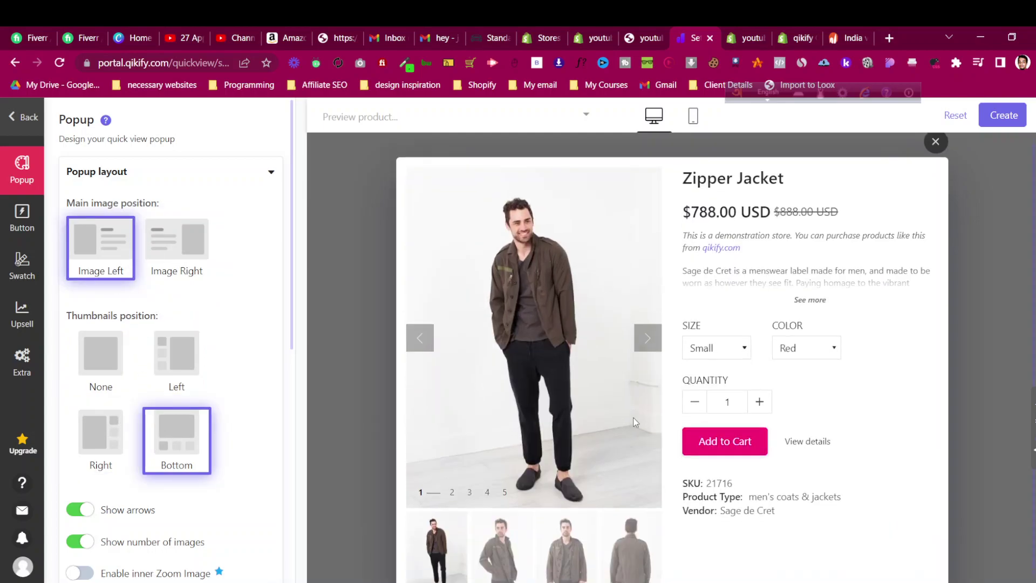
Set the popup size to Medium after trying Large, and expand Product Info.
{"action": "scroll", "coordinate": [105, 452], "scroll_direction": "down", "scroll_amount": 5}
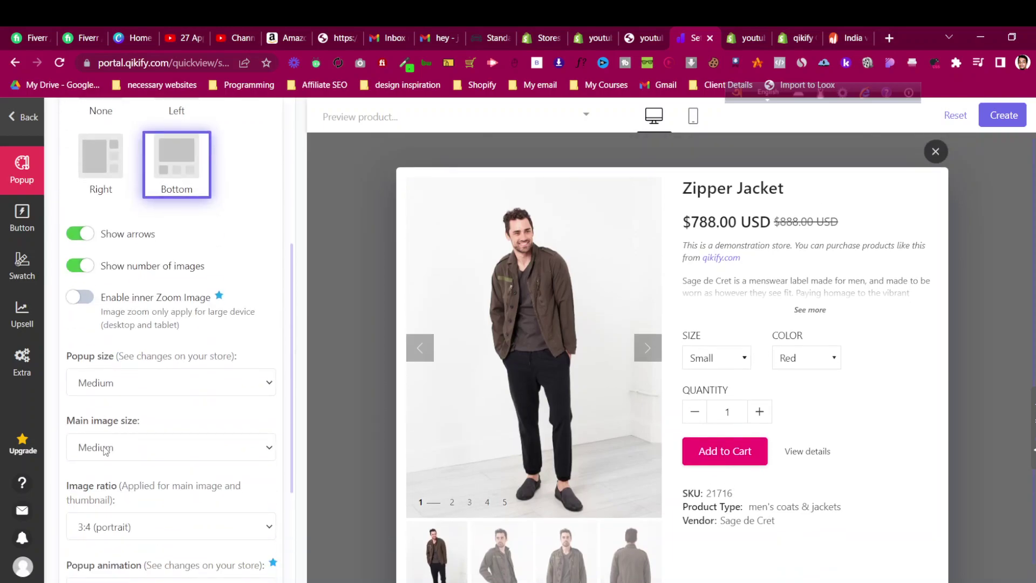
{"action": "left_click", "coordinate": [132, 387]}
{"action": "left_click", "coordinate": [131, 386]}
{"action": "left_click", "coordinate": [131, 386]}
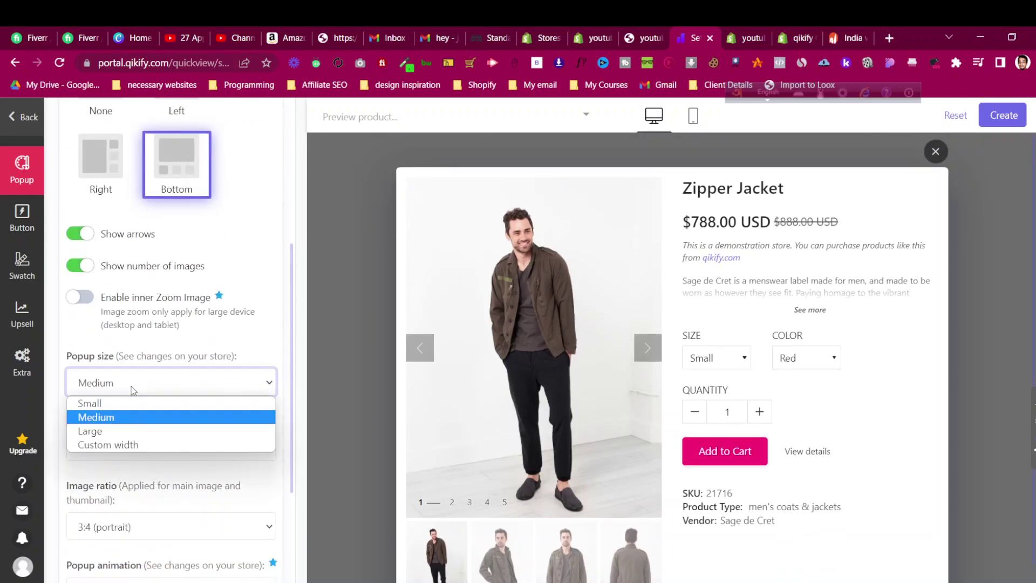
{"action": "left_click", "coordinate": [125, 431]}
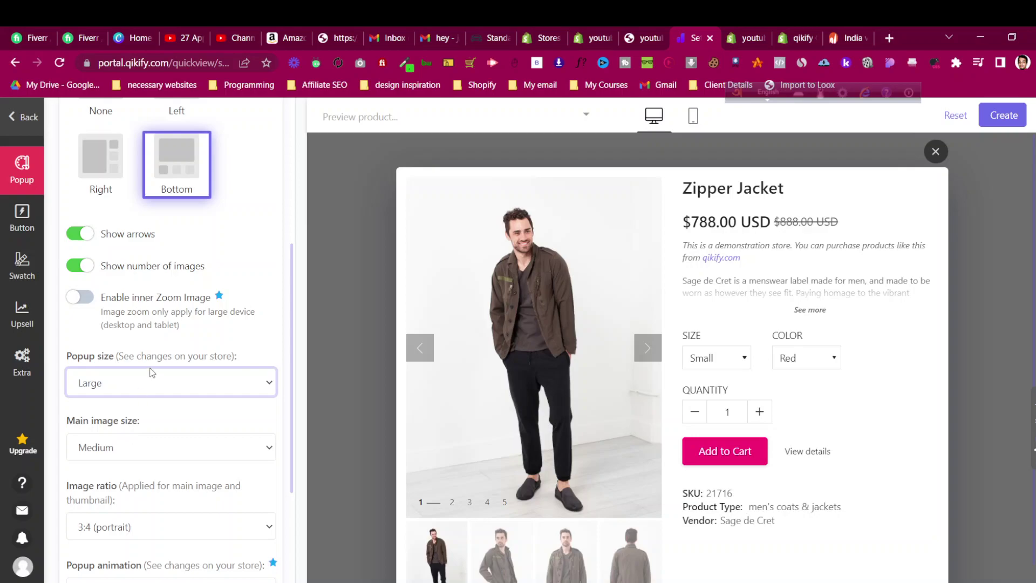
{"action": "left_click", "coordinate": [150, 373]}
{"action": "left_click", "coordinate": [142, 420]}
{"action": "scroll", "coordinate": [175, 422], "scroll_direction": "down", "scroll_amount": 3}
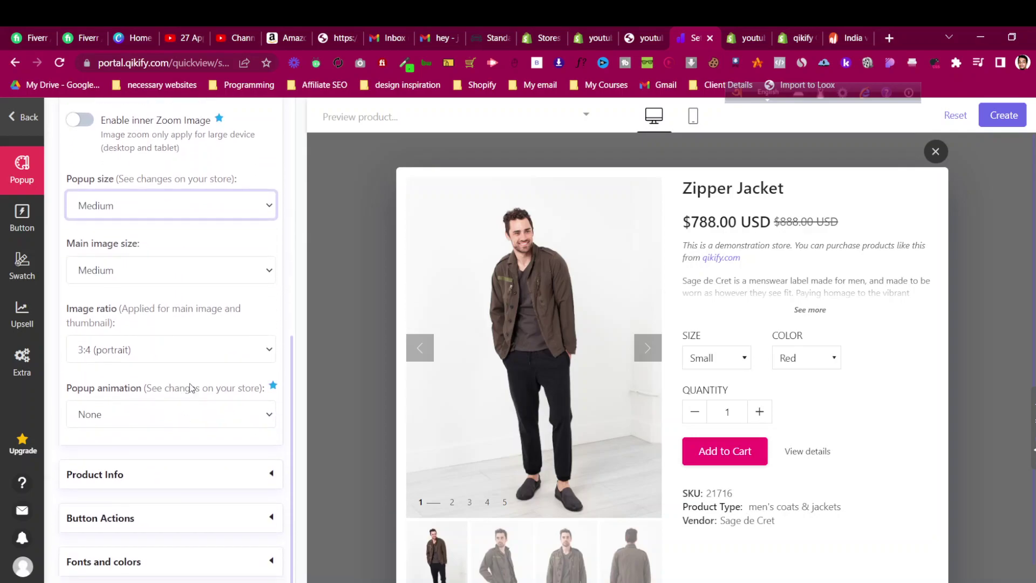
{"action": "left_click", "coordinate": [208, 475]}
{"action": "scroll", "coordinate": [208, 481], "scroll_direction": "down", "scroll_amount": 8}
{"action": "scroll", "coordinate": [178, 382], "scroll_direction": "up", "scroll_amount": 8}
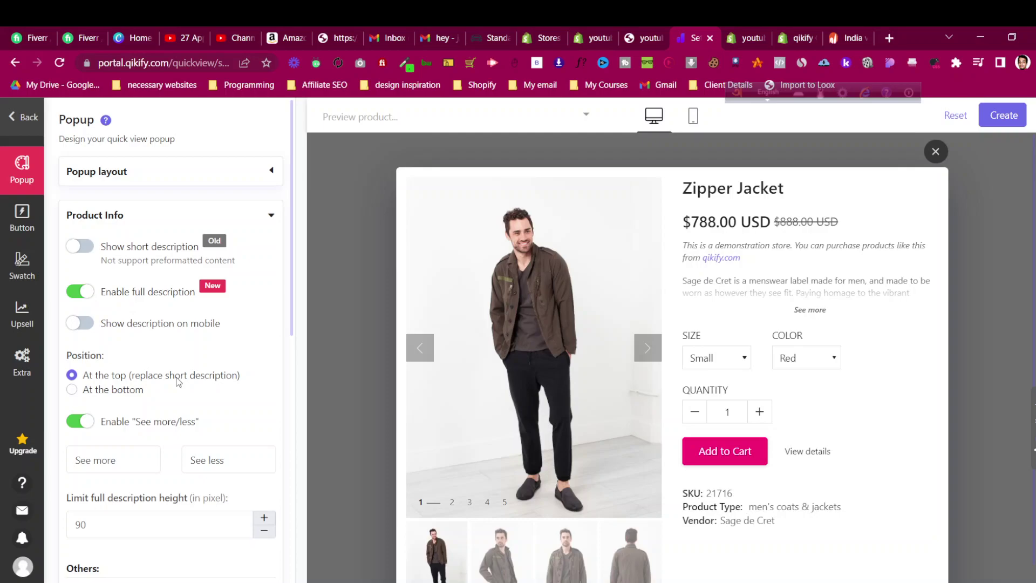
Try the mobile description toggle and preview description expansion, leaving both unchanged.
{"action": "left_click", "coordinate": [82, 326]}
{"action": "left_click", "coordinate": [83, 327]}
{"action": "scroll", "coordinate": [131, 348], "scroll_direction": "down", "scroll_amount": 1}
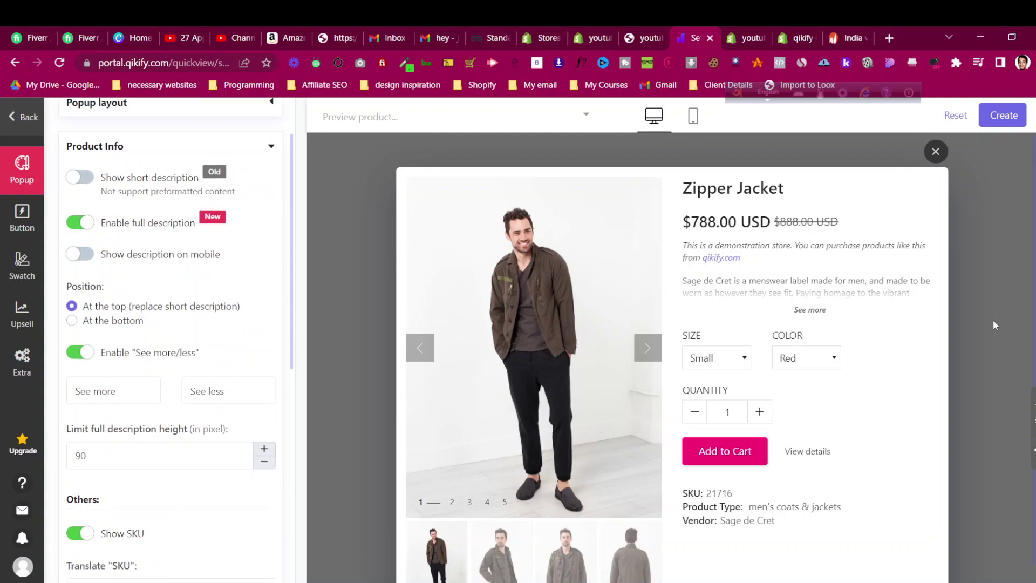
{"action": "left_click", "coordinate": [810, 309]}
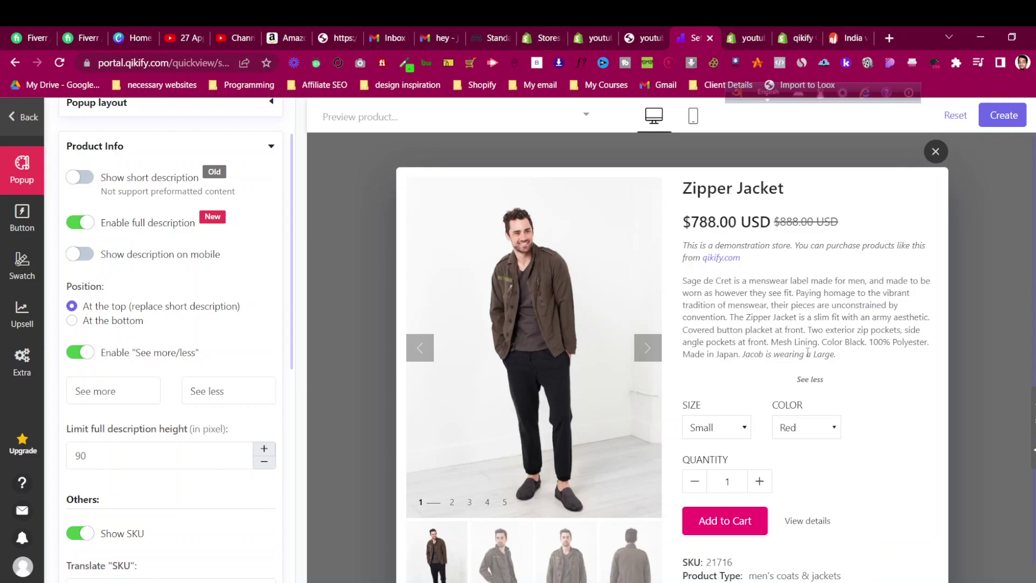
{"action": "left_click", "coordinate": [810, 379]}
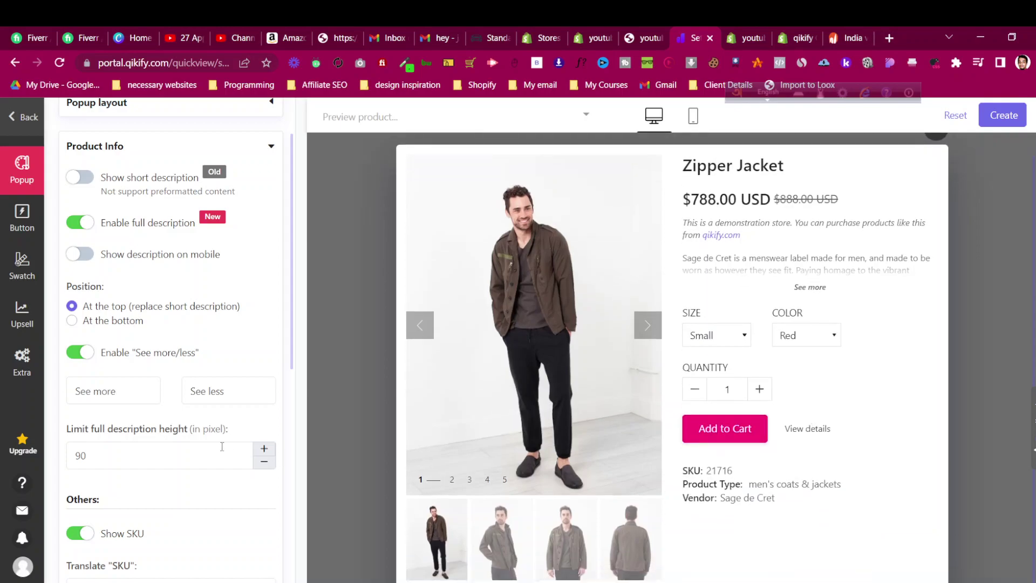
{"action": "scroll", "coordinate": [123, 322], "scroll_direction": "down", "scroll_amount": 3}
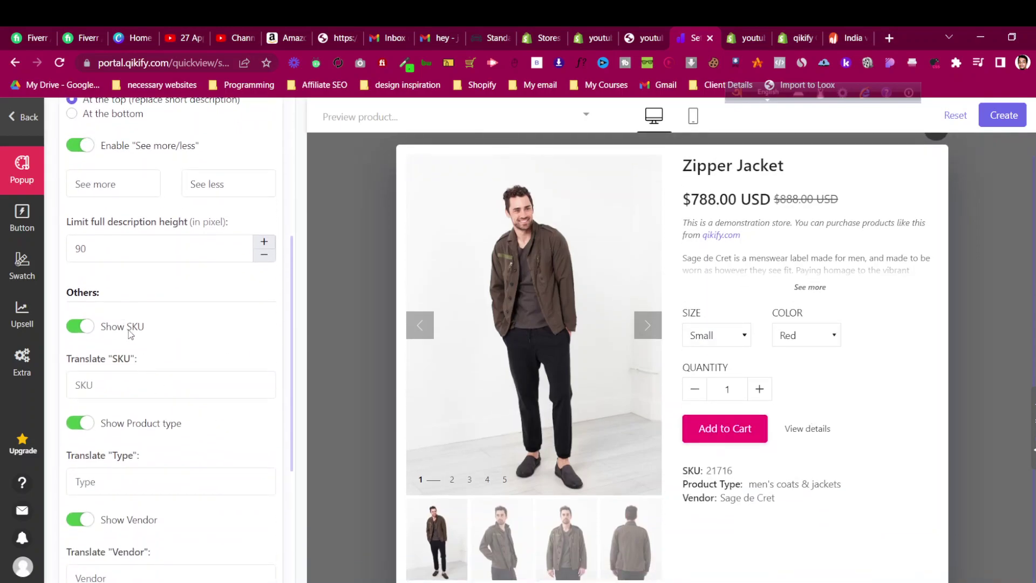
Hide the SKU, product type and vendor from the popup.
{"action": "left_click", "coordinate": [90, 327]}
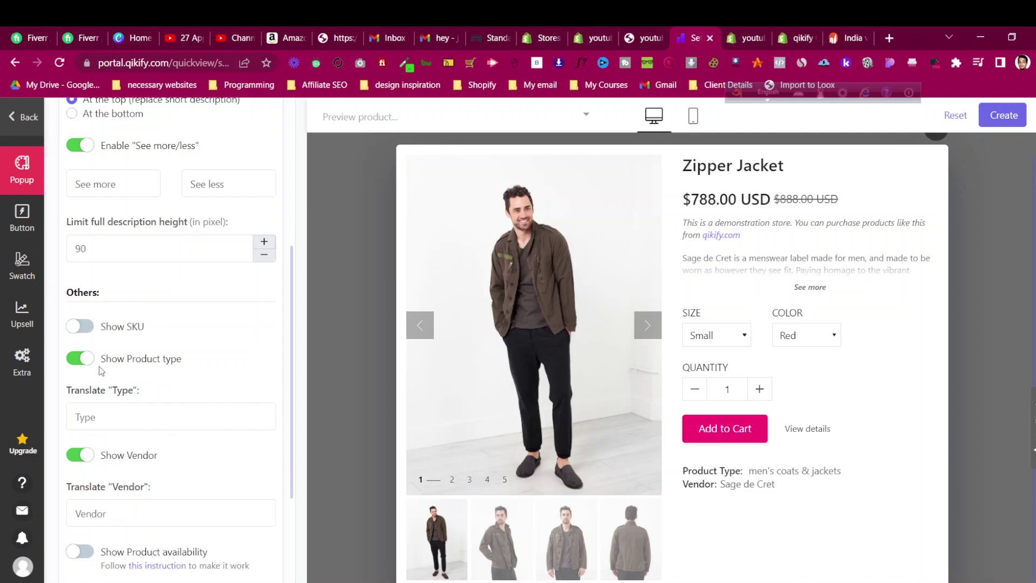
{"action": "left_click", "coordinate": [87, 360]}
{"action": "left_click", "coordinate": [89, 389]}
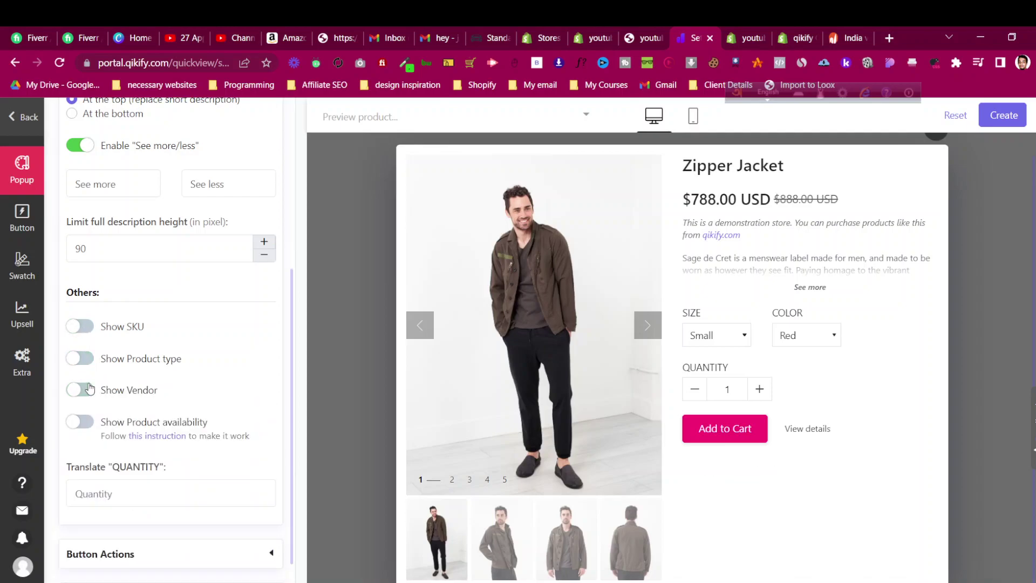
{"action": "scroll", "coordinate": [173, 448], "scroll_direction": "down", "scroll_amount": 1}
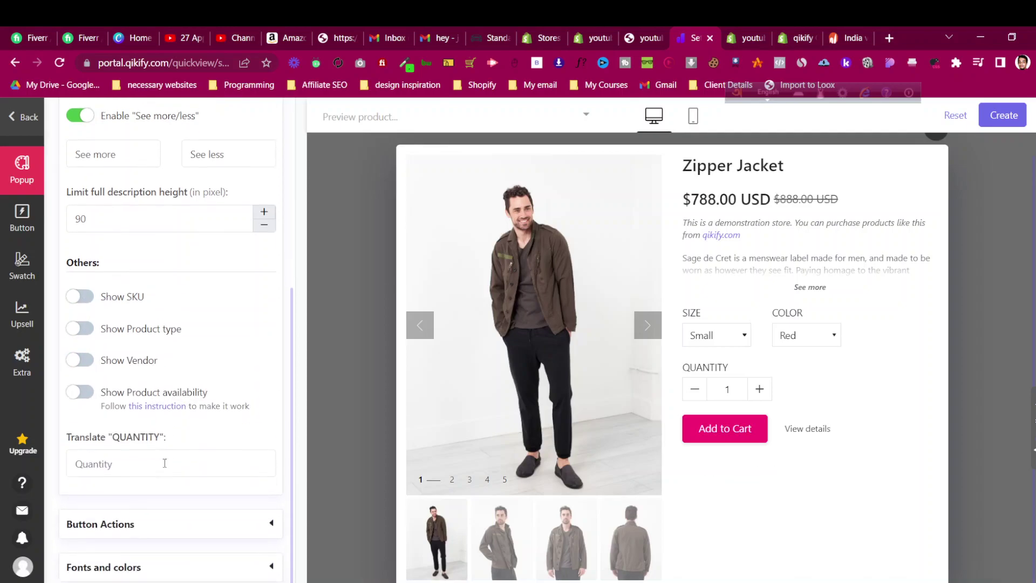
{"action": "left_click", "coordinate": [162, 521]}
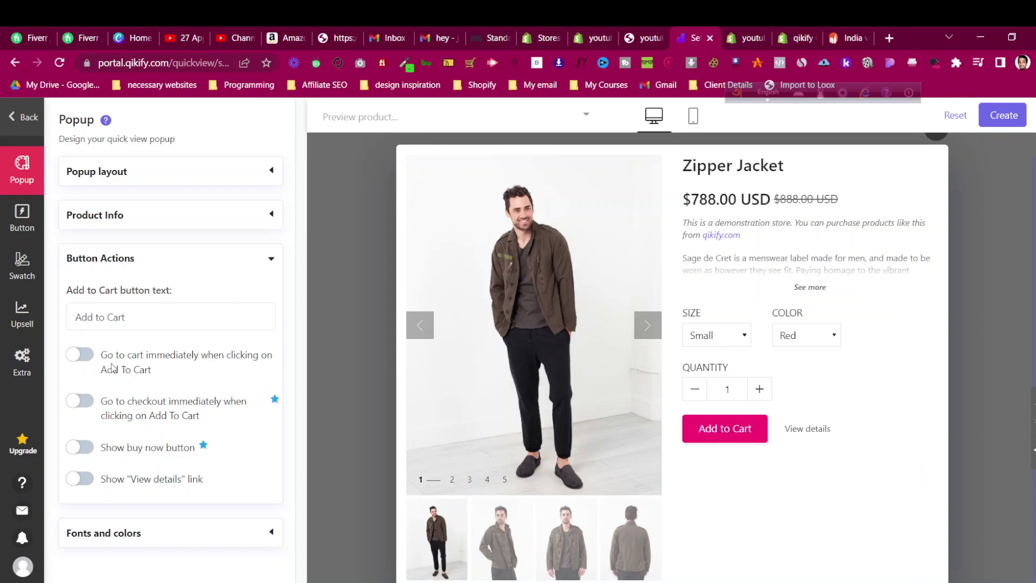
{"action": "left_click", "coordinate": [81, 355]}
{"action": "left_click", "coordinate": [80, 355]}
{"action": "left_click", "coordinate": [153, 534]}
{"action": "scroll", "coordinate": [158, 477], "scroll_direction": "down", "scroll_amount": 8}
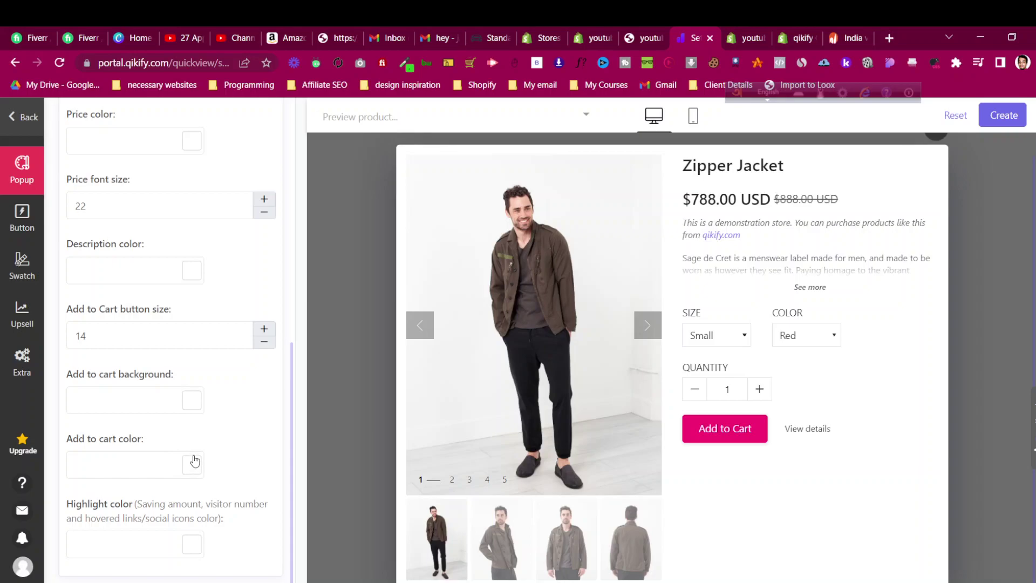
{"action": "scroll", "coordinate": [195, 460], "scroll_direction": "up", "scroll_amount": 4}
{"action": "scroll", "coordinate": [199, 460], "scroll_direction": "down", "scroll_amount": 4}
{"action": "scroll", "coordinate": [186, 478], "scroll_direction": "up", "scroll_amount": 9}
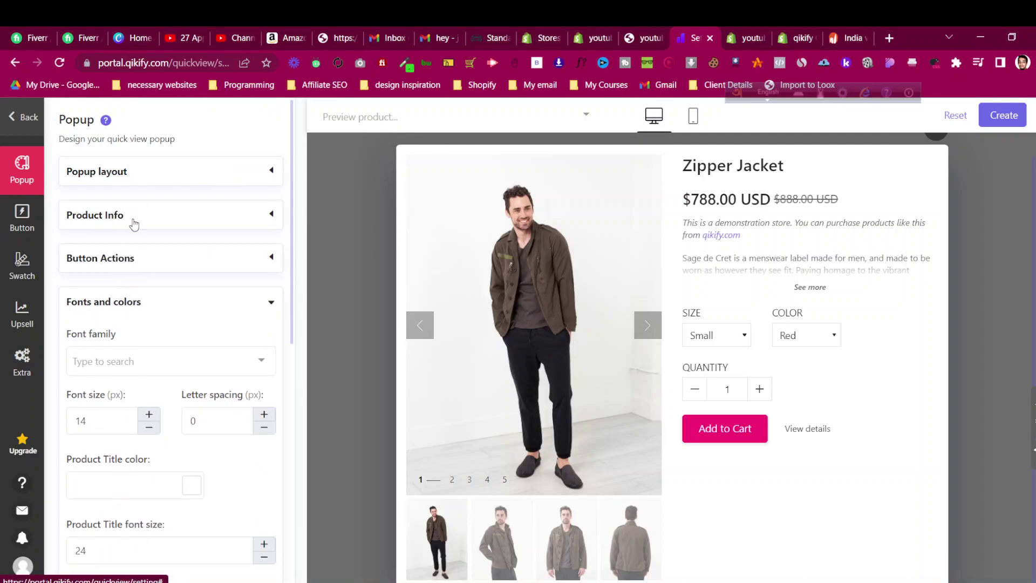
{"action": "left_click", "coordinate": [140, 302]}
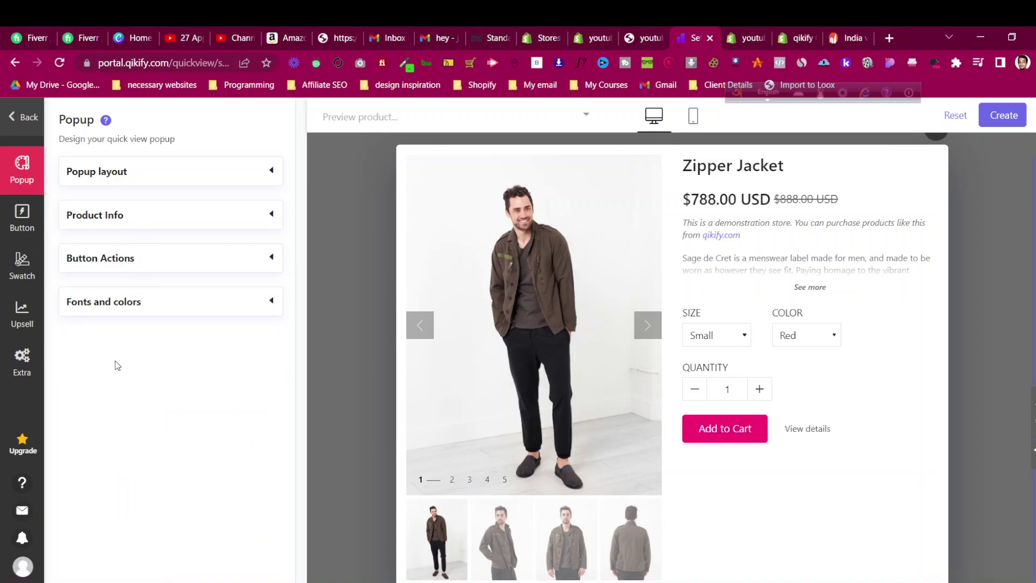
Save the quick view settings and test the adjustable ring's quick view on the live store.
{"action": "left_click", "coordinate": [1003, 115]}
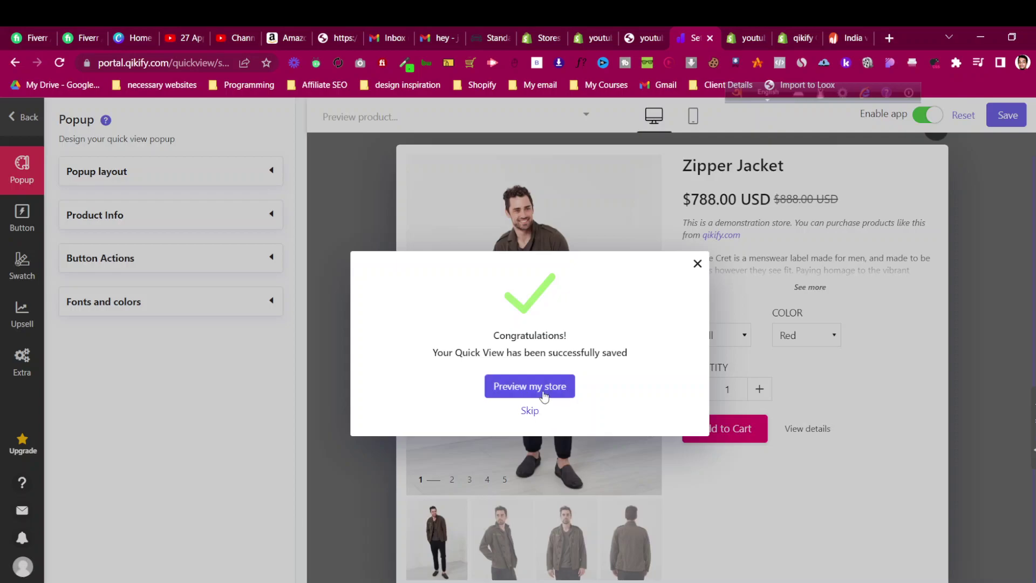
{"action": "left_click", "coordinate": [544, 394]}
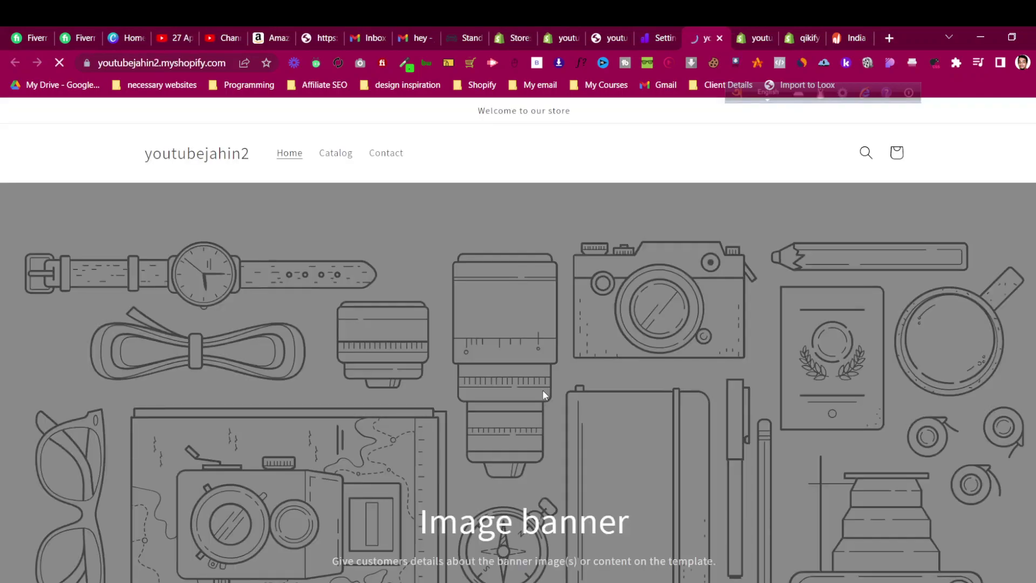
{"action": "scroll", "coordinate": [550, 393], "scroll_direction": "down", "scroll_amount": 6}
{"action": "scroll", "coordinate": [550, 393], "scroll_direction": "down", "scroll_amount": 4}
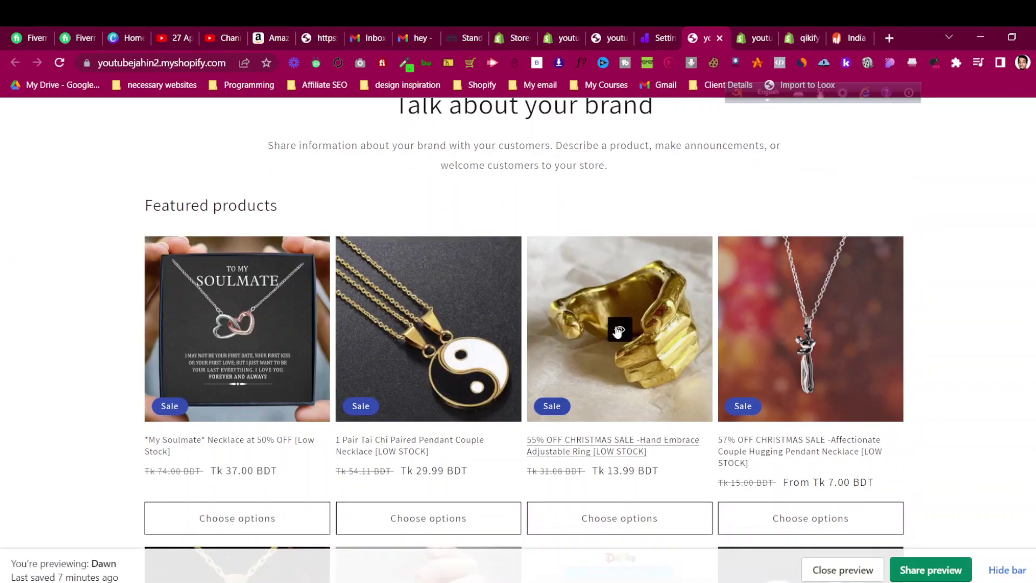
{"action": "left_click", "coordinate": [618, 331]}
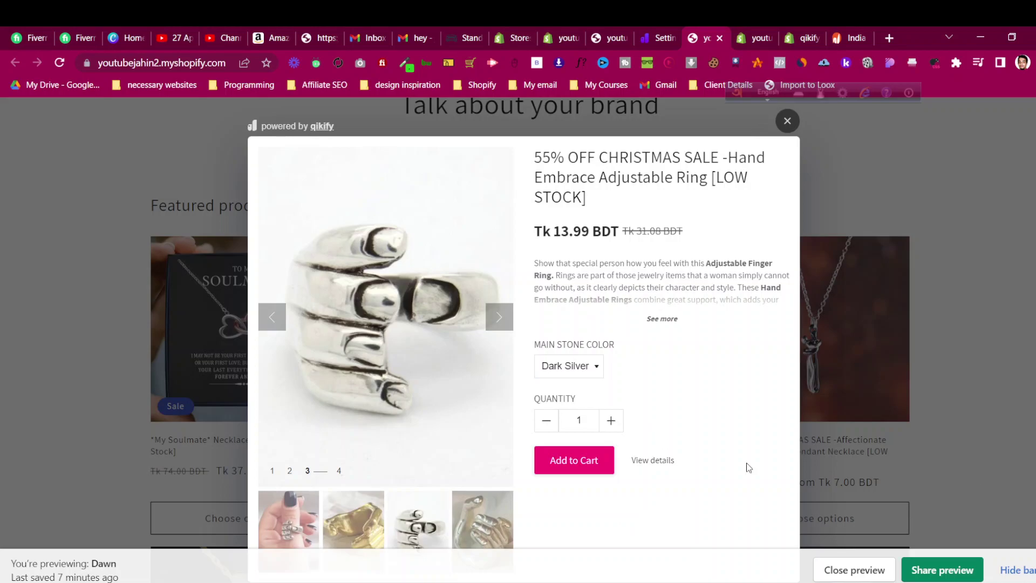
{"action": "left_click", "coordinate": [1016, 571]}
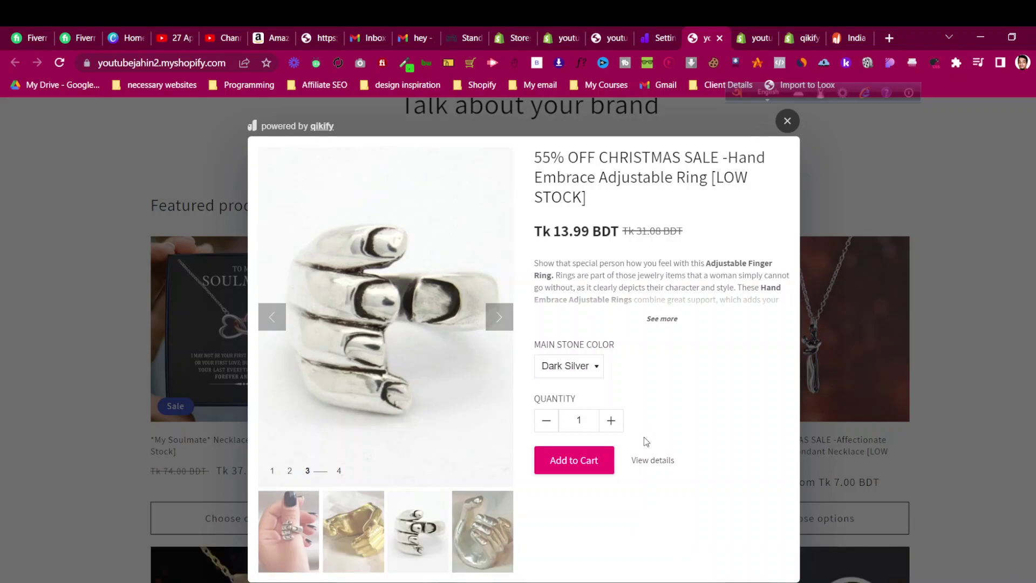
{"action": "left_click", "coordinate": [787, 121]}
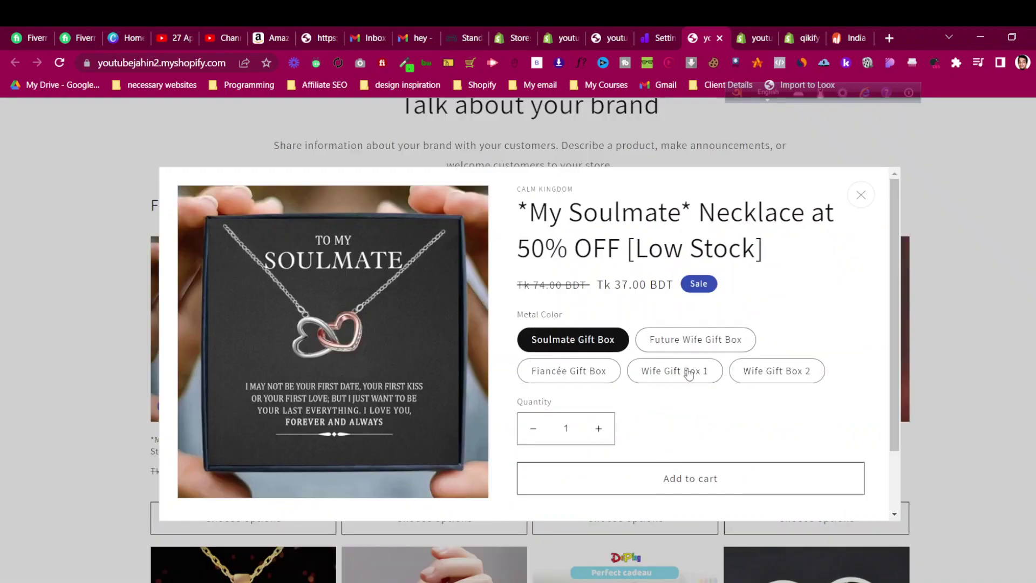
Check the Soulmate and Tai Chi necklace quick views, then return and dismiss Verify Setup.
{"action": "scroll", "coordinate": [690, 374], "scroll_direction": "down", "scroll_amount": 2}
{"action": "scroll", "coordinate": [691, 346], "scroll_direction": "up", "scroll_amount": 2}
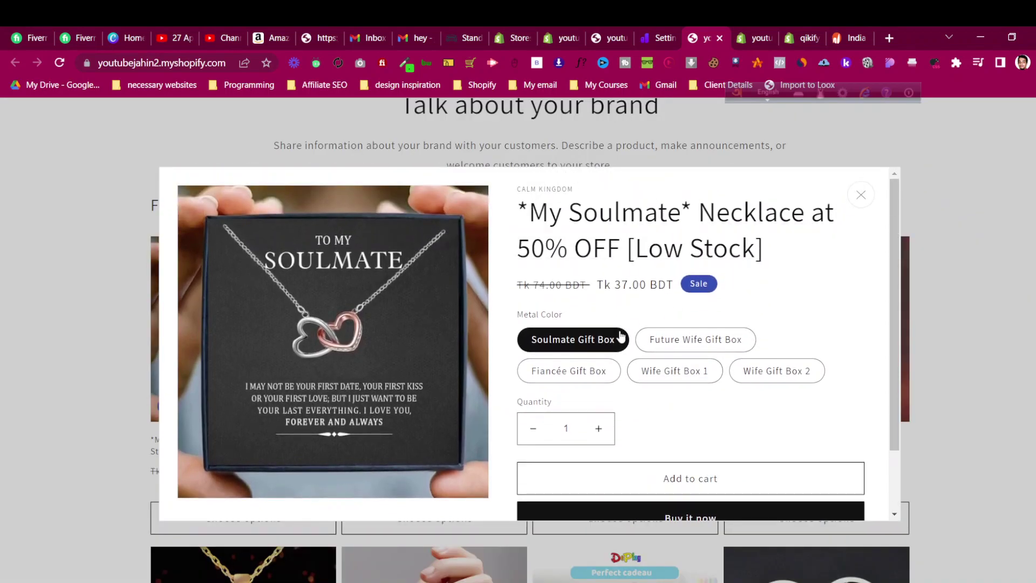
{"action": "scroll", "coordinate": [620, 336], "scroll_direction": "down", "scroll_amount": 2}
{"action": "scroll", "coordinate": [887, 178], "scroll_direction": "up", "scroll_amount": 2}
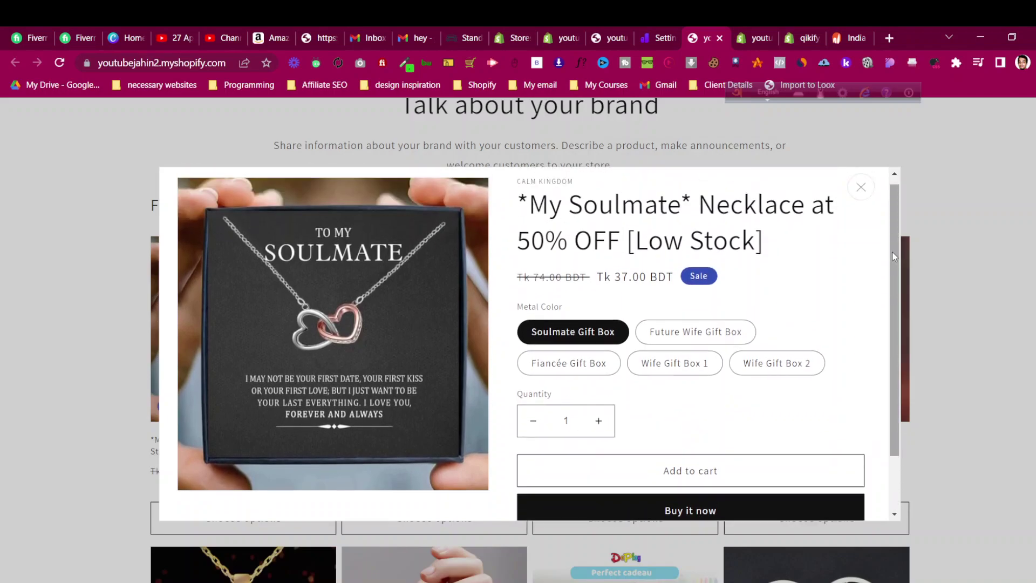
{"action": "left_click", "coordinate": [861, 186]}
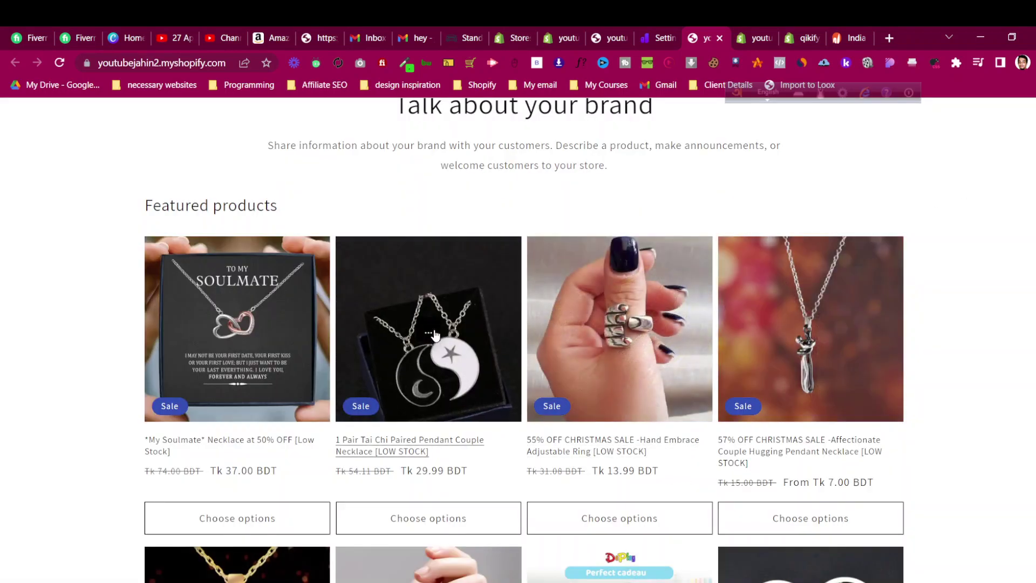
{"action": "left_click", "coordinate": [429, 329]}
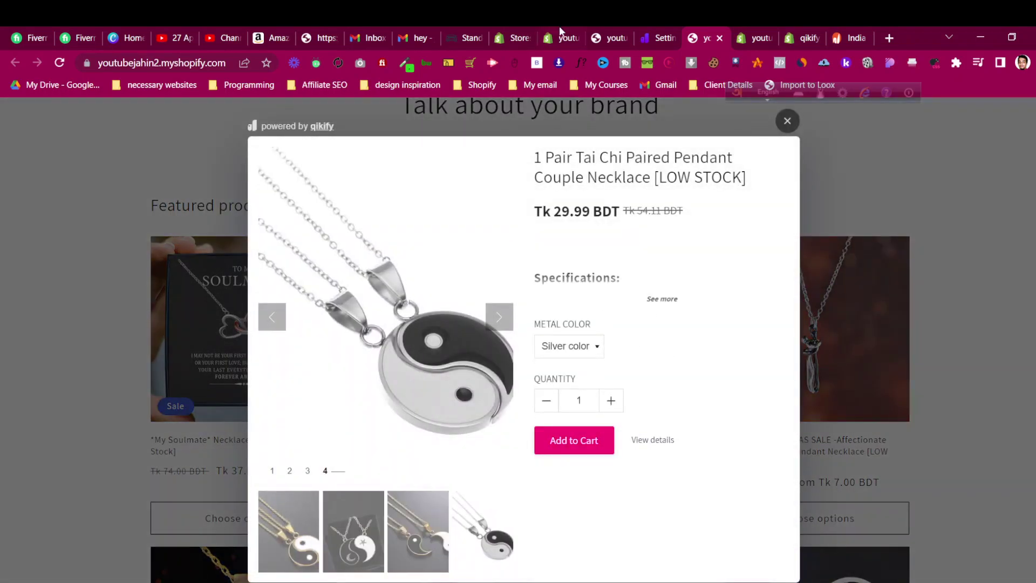
{"action": "left_click", "coordinate": [661, 38]}
{"action": "left_click", "coordinate": [160, 385]}
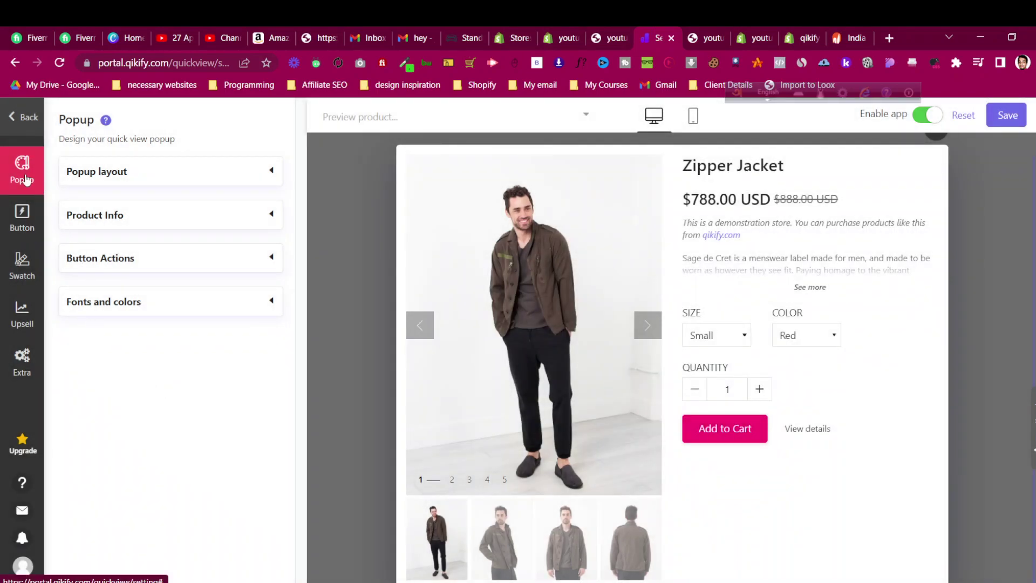
Check the popup animation options, leaving the animation at None.
{"action": "left_click", "coordinate": [118, 185]}
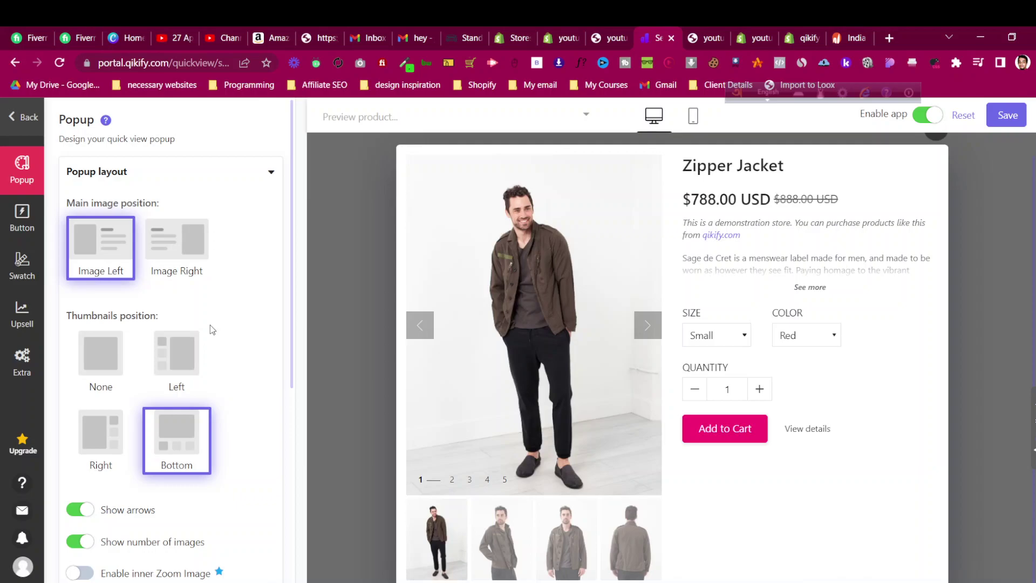
{"action": "scroll", "coordinate": [211, 329], "scroll_direction": "down", "scroll_amount": 4}
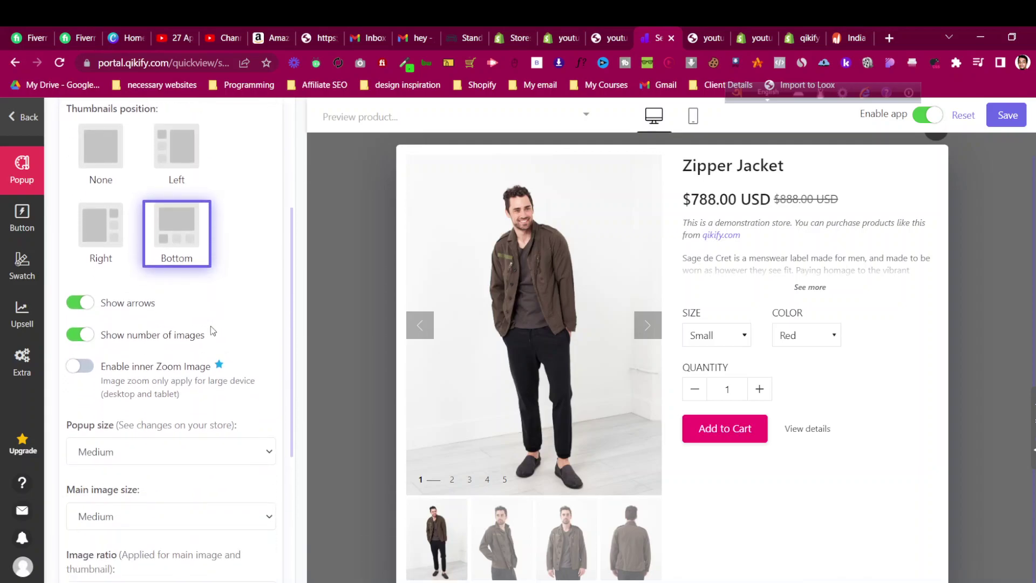
{"action": "scroll", "coordinate": [213, 331], "scroll_direction": "down", "scroll_amount": 5}
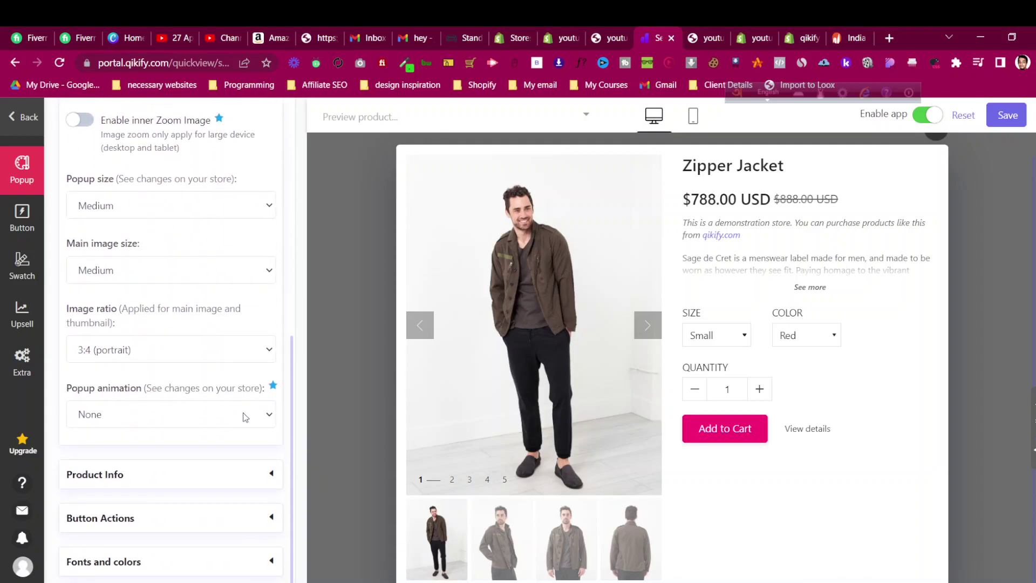
{"action": "left_click", "coordinate": [247, 425]}
{"action": "left_click", "coordinate": [247, 423]}
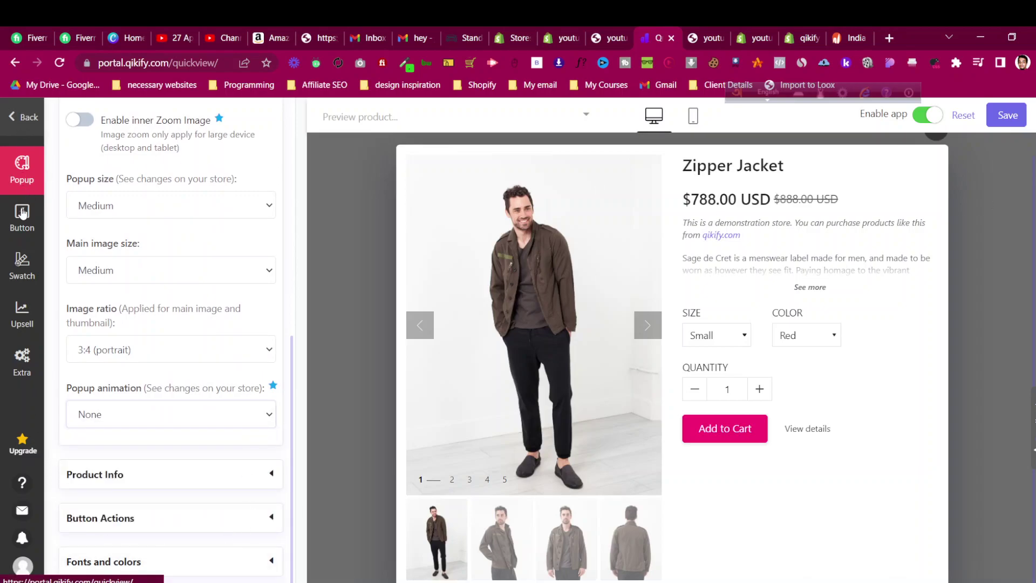
Go through the Dashboard back to Customize and open the Button settings.
{"action": "left_click", "coordinate": [22, 117]}
{"action": "left_click", "coordinate": [42, 186]}
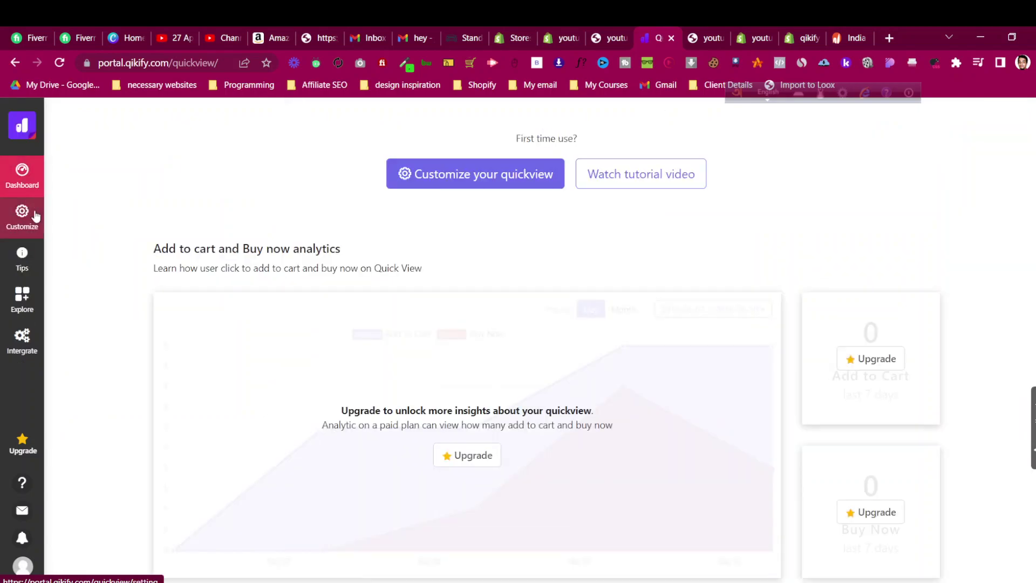
{"action": "left_click", "coordinate": [34, 222]}
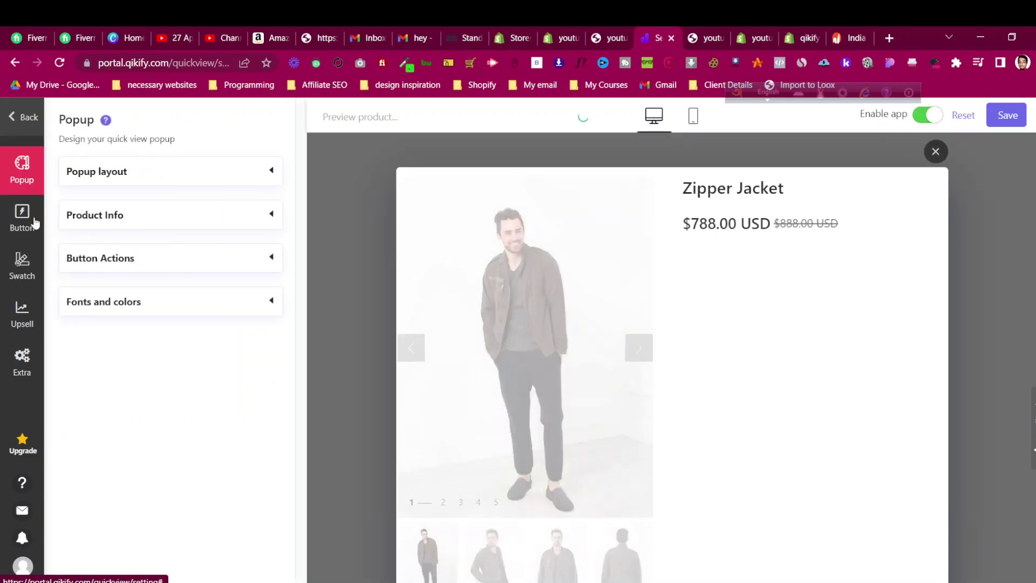
{"action": "left_click", "coordinate": [34, 222]}
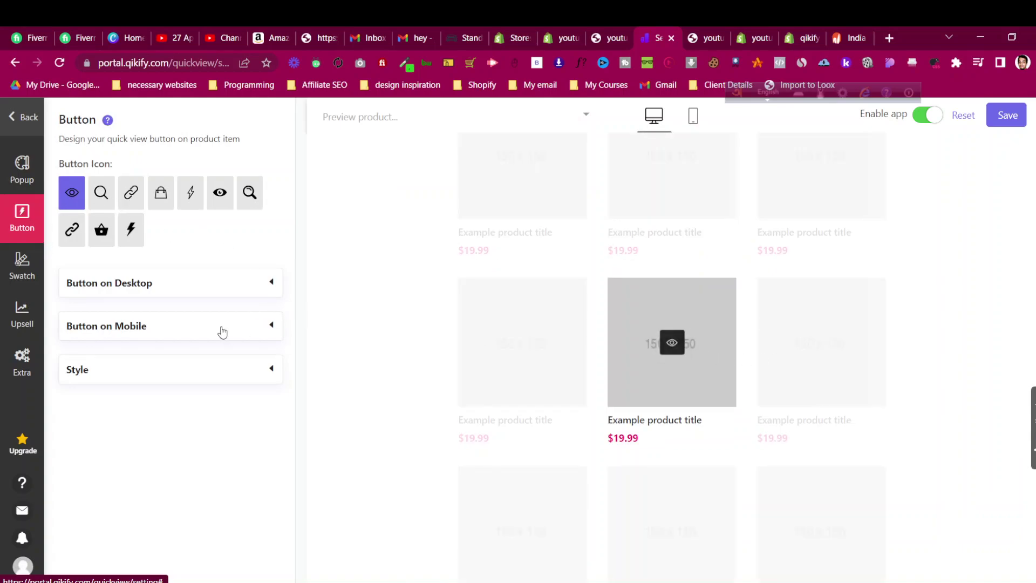
Show the 'Quick view' text on the desktop button, then close the storefront's quick view popup.
{"action": "left_click", "coordinate": [215, 374]}
{"action": "scroll", "coordinate": [216, 389], "scroll_direction": "down", "scroll_amount": 4}
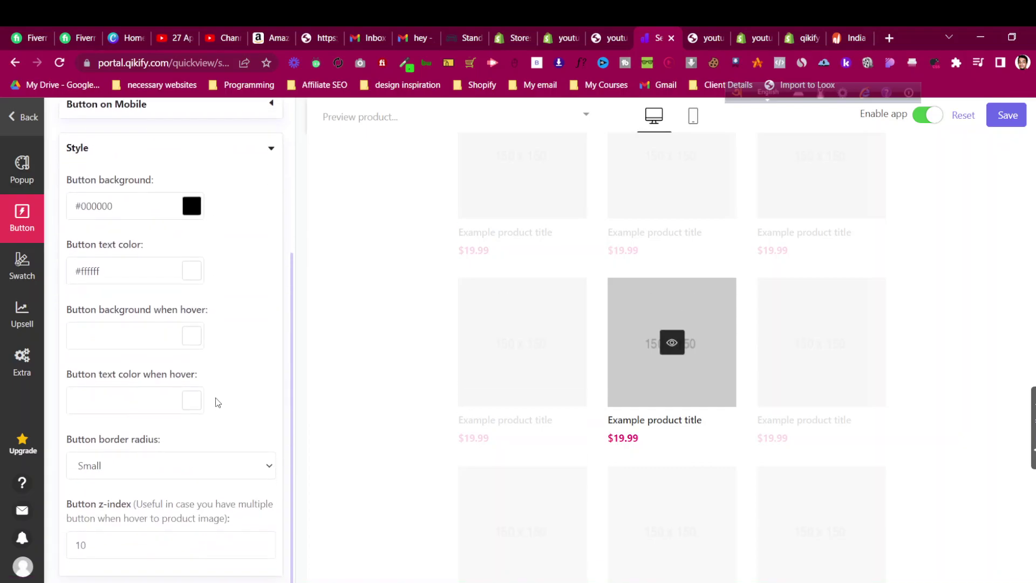
{"action": "scroll", "coordinate": [216, 402], "scroll_direction": "up", "scroll_amount": 5}
{"action": "left_click", "coordinate": [175, 289]}
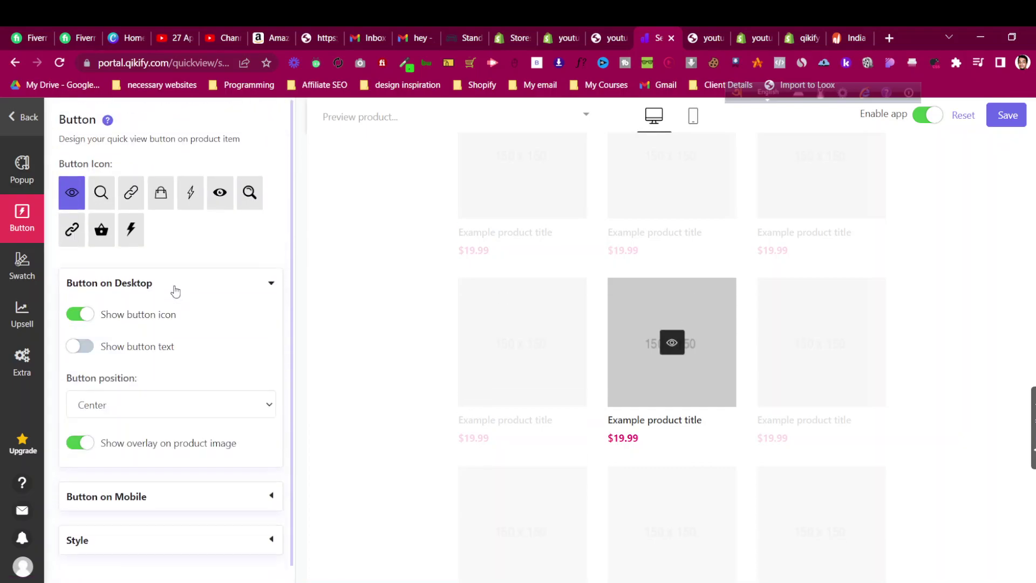
{"action": "left_click", "coordinate": [81, 347]}
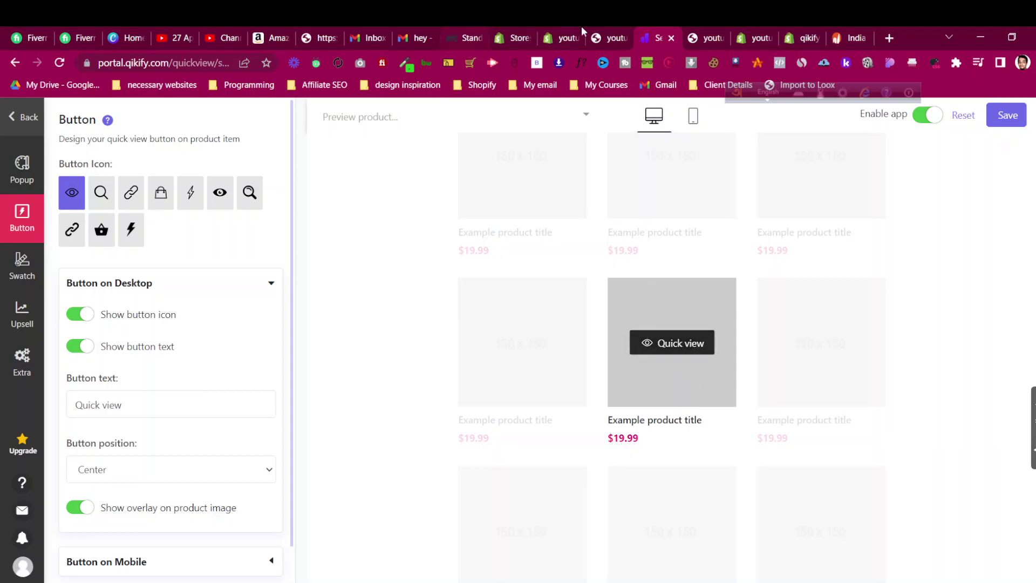
{"action": "left_click", "coordinate": [710, 36]}
{"action": "left_click", "coordinate": [788, 118]}
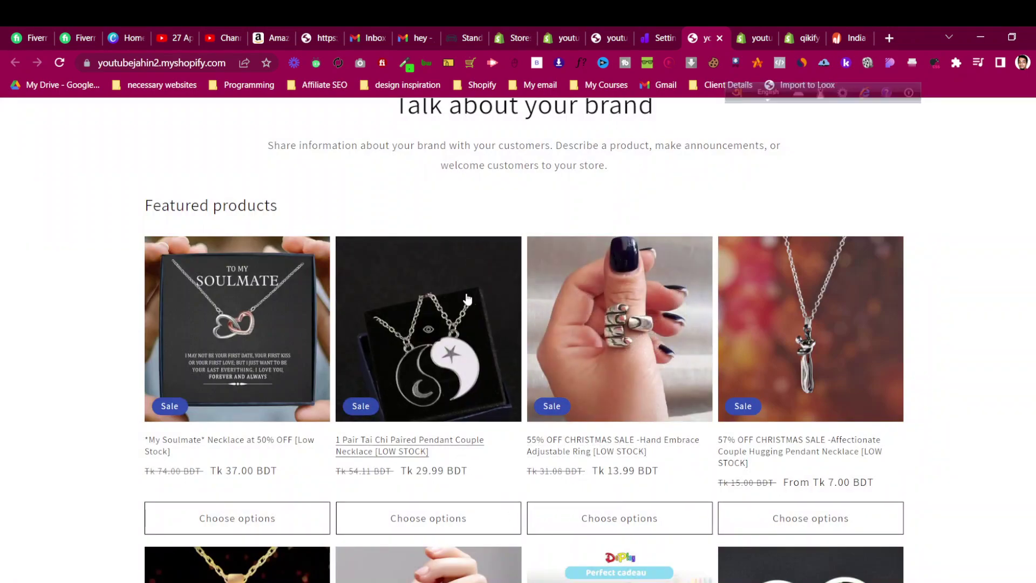
Switch the quick view button to the shopping-basket icon and save the change.
{"action": "left_click", "coordinate": [753, 30]}
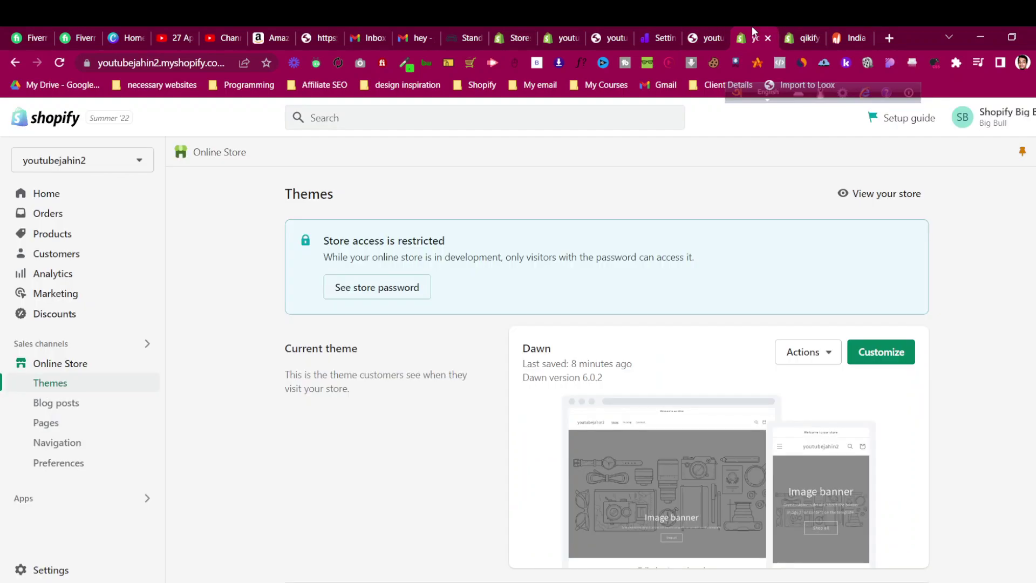
{"action": "left_click", "coordinate": [658, 37]}
{"action": "scroll", "coordinate": [171, 389], "scroll_direction": "down", "scroll_amount": 1}
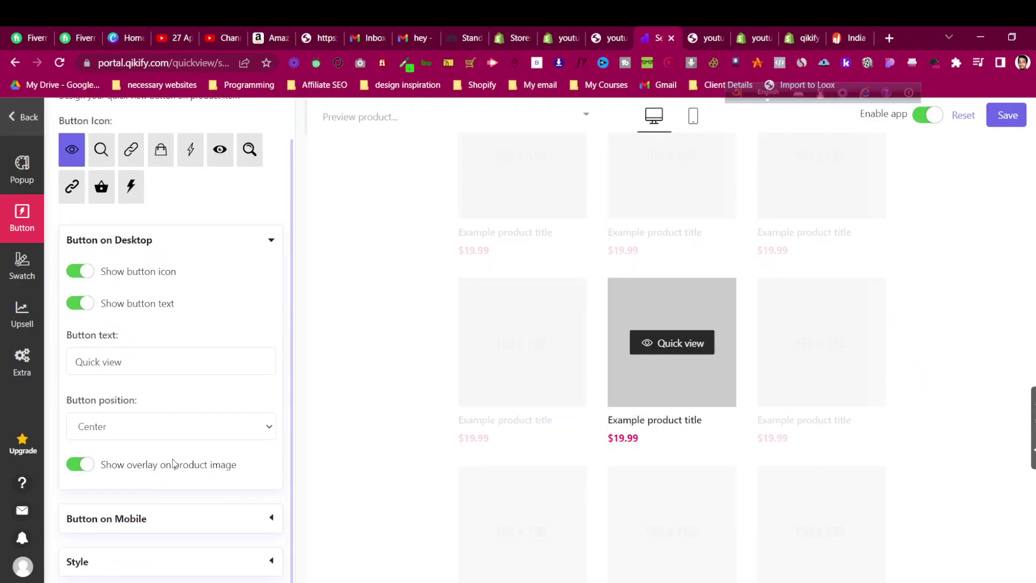
{"action": "left_click", "coordinate": [192, 562]}
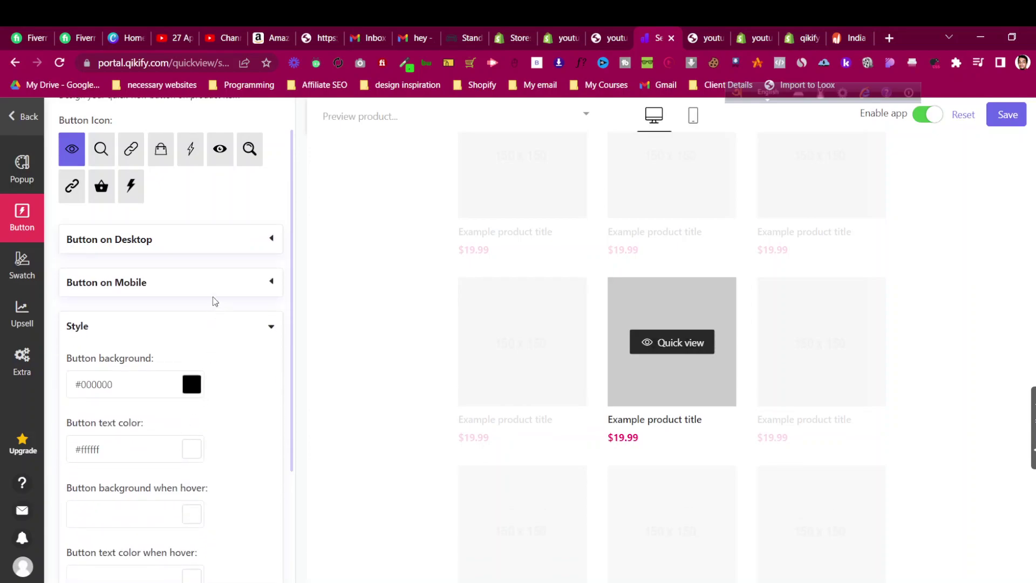
{"action": "left_click", "coordinate": [206, 327]}
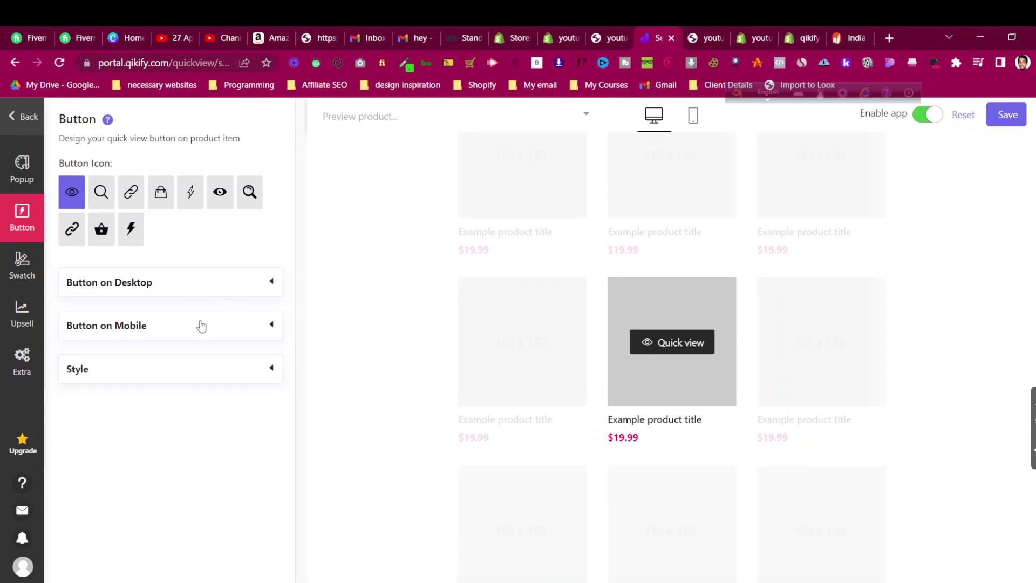
{"action": "left_click", "coordinate": [103, 232]}
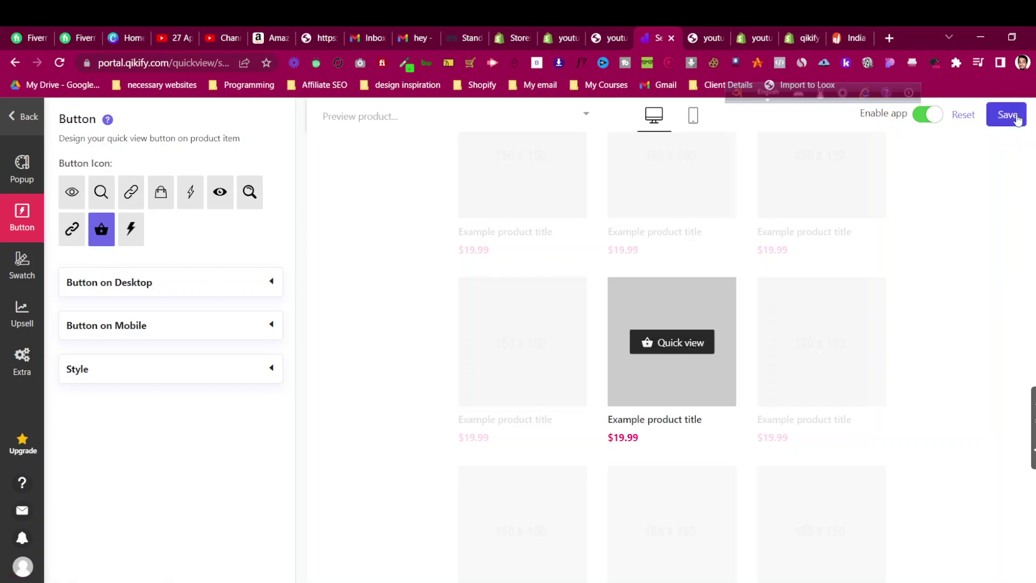
{"action": "left_click", "coordinate": [1007, 114]}
{"action": "left_click", "coordinate": [27, 272]}
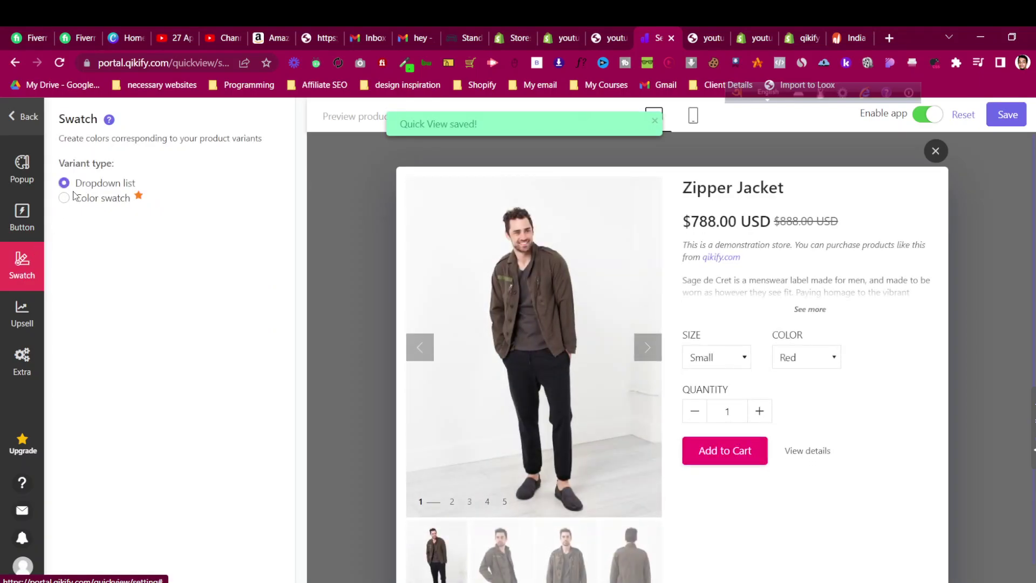
Try enabling colour swatches and pick the Basic plan from the upgrade prompt.
{"action": "left_click", "coordinate": [115, 199]}
{"action": "left_click", "coordinate": [114, 199]}
{"action": "left_click", "coordinate": [115, 199]}
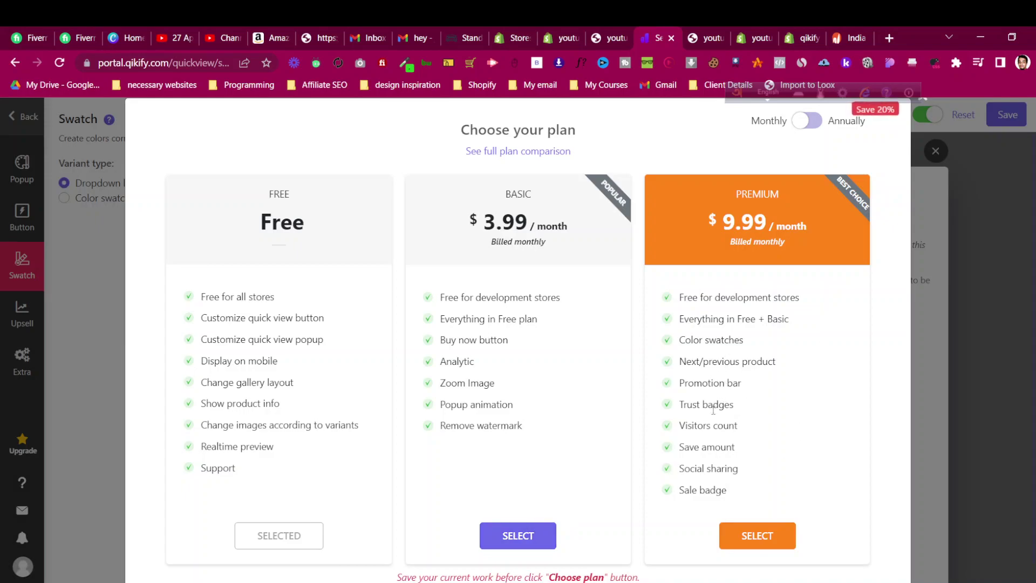
{"action": "left_click", "coordinate": [510, 542]}
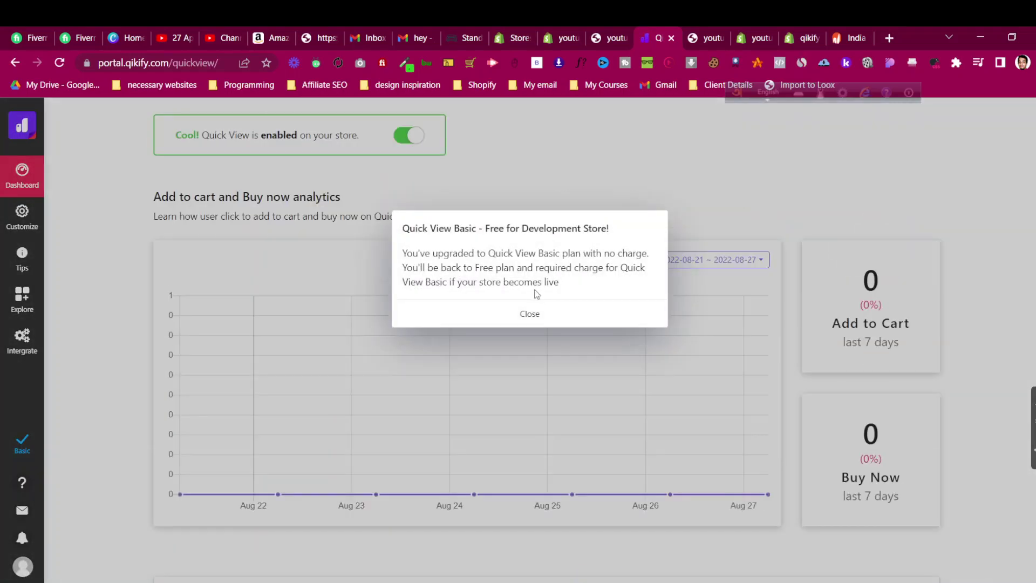
{"action": "left_click", "coordinate": [540, 317]}
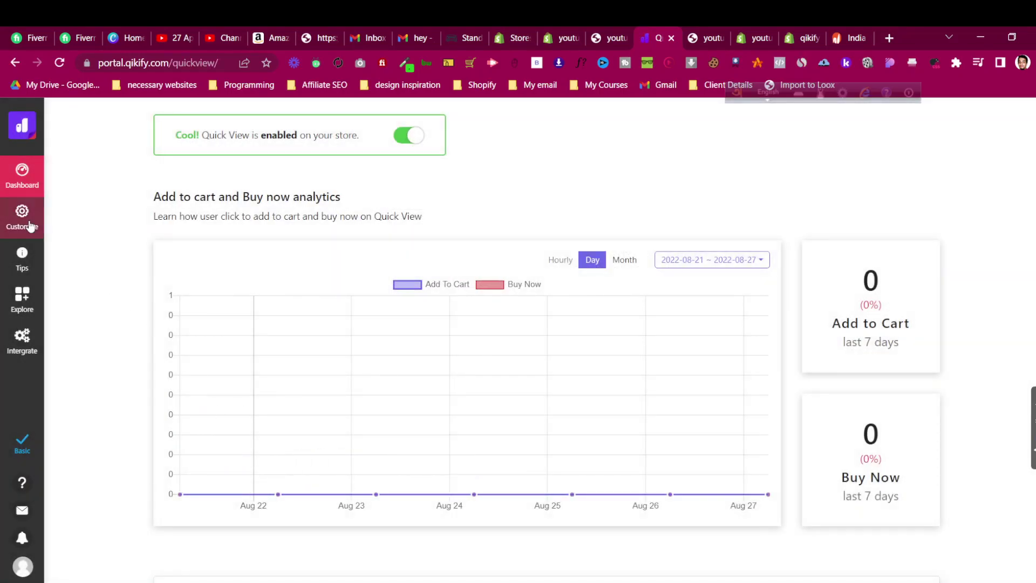
Retry colour swatches in Swatch settings and upgrade to the Premium plan.
{"action": "left_click", "coordinate": [30, 224]}
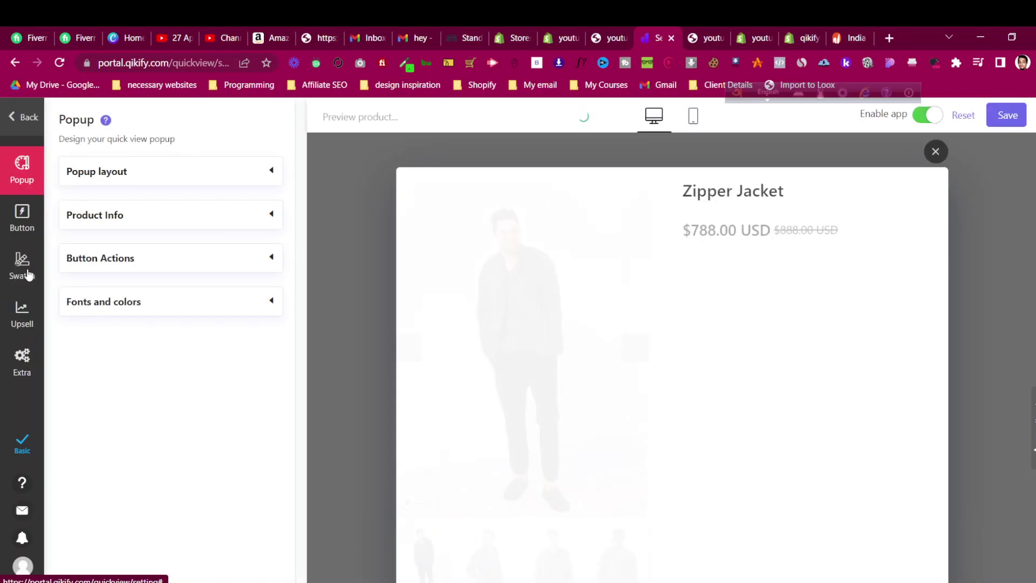
{"action": "left_click", "coordinate": [30, 274]}
{"action": "left_click", "coordinate": [96, 200]}
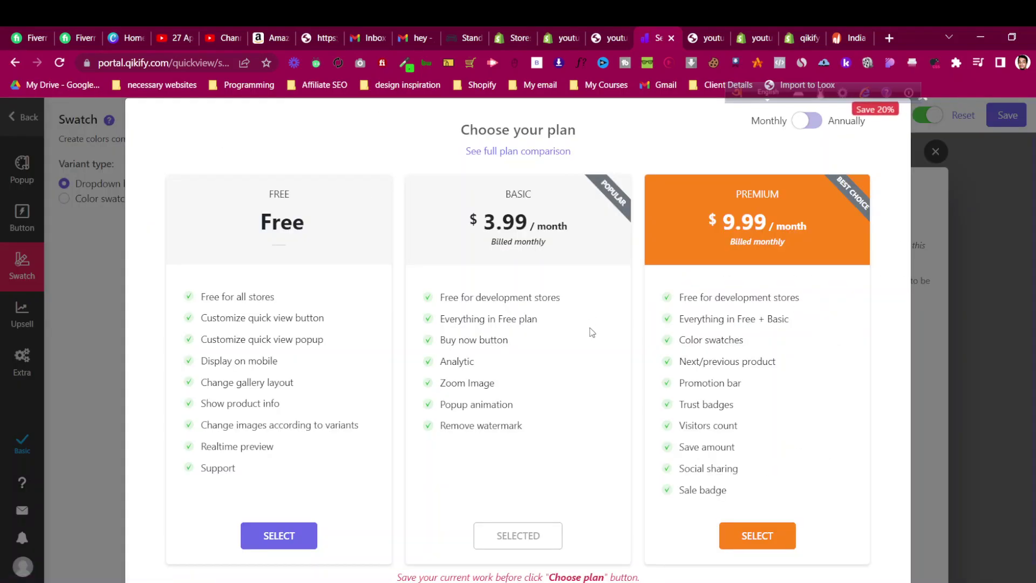
{"action": "scroll", "coordinate": [594, 372], "scroll_direction": "down", "scroll_amount": 1}
{"action": "scroll", "coordinate": [596, 375], "scroll_direction": "up", "scroll_amount": 1}
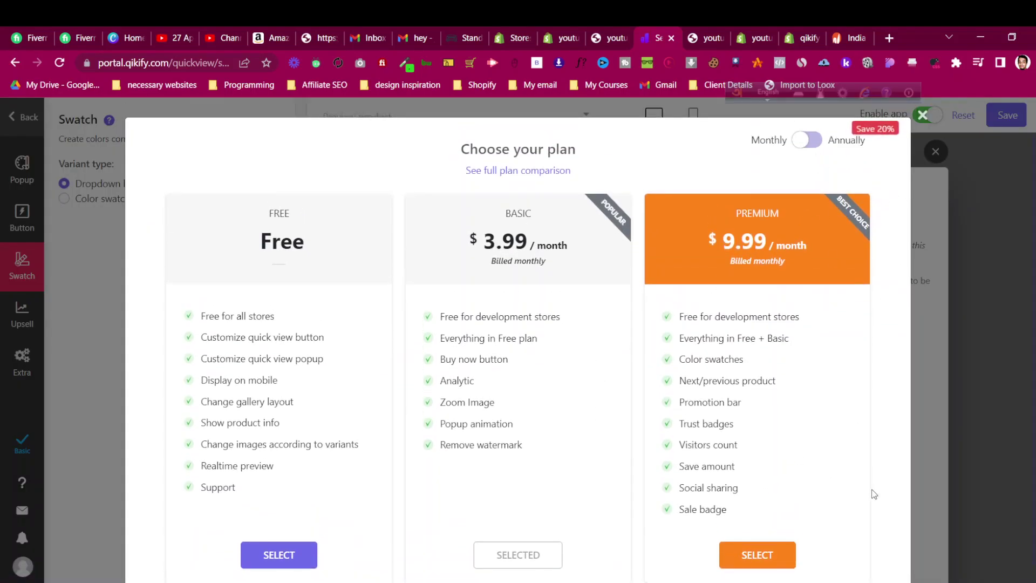
{"action": "scroll", "coordinate": [870, 489], "scroll_direction": "down", "scroll_amount": 1}
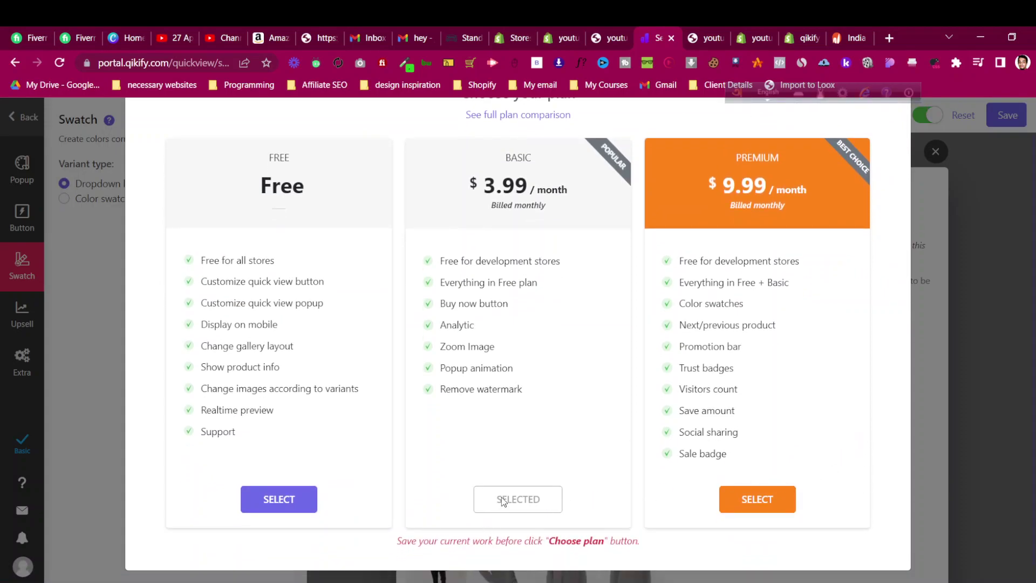
{"action": "scroll", "coordinate": [889, 249], "scroll_direction": "up", "scroll_amount": 1}
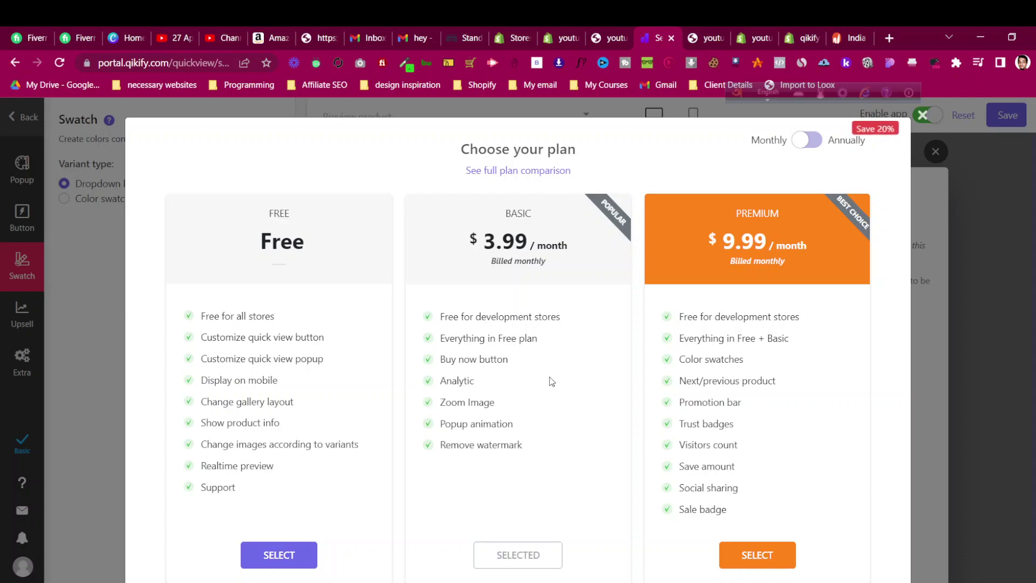
{"action": "left_click", "coordinate": [765, 561]}
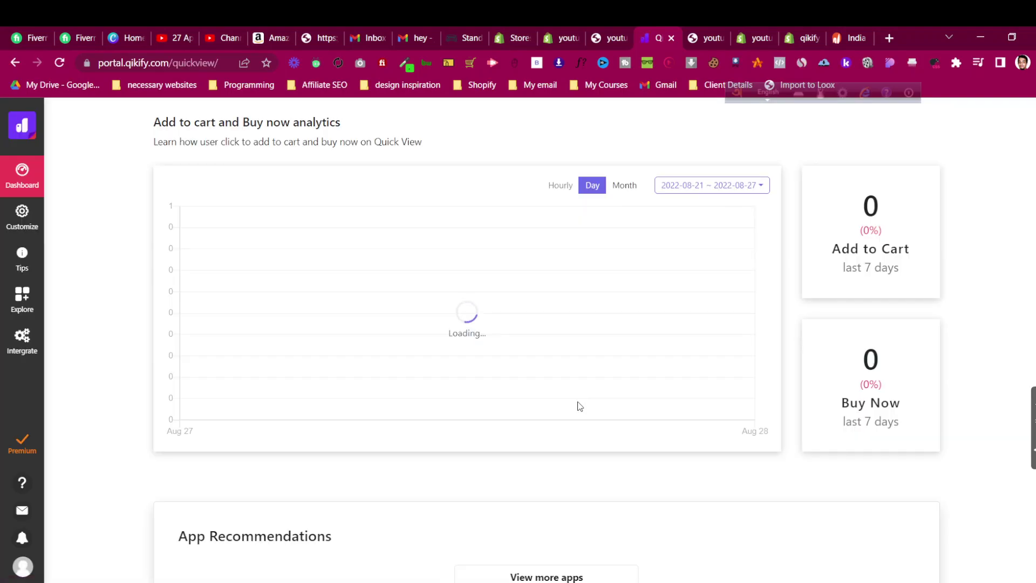
Enable circular colour swatches keeping only Red and Black colours, and save.
{"action": "left_click", "coordinate": [22, 218]}
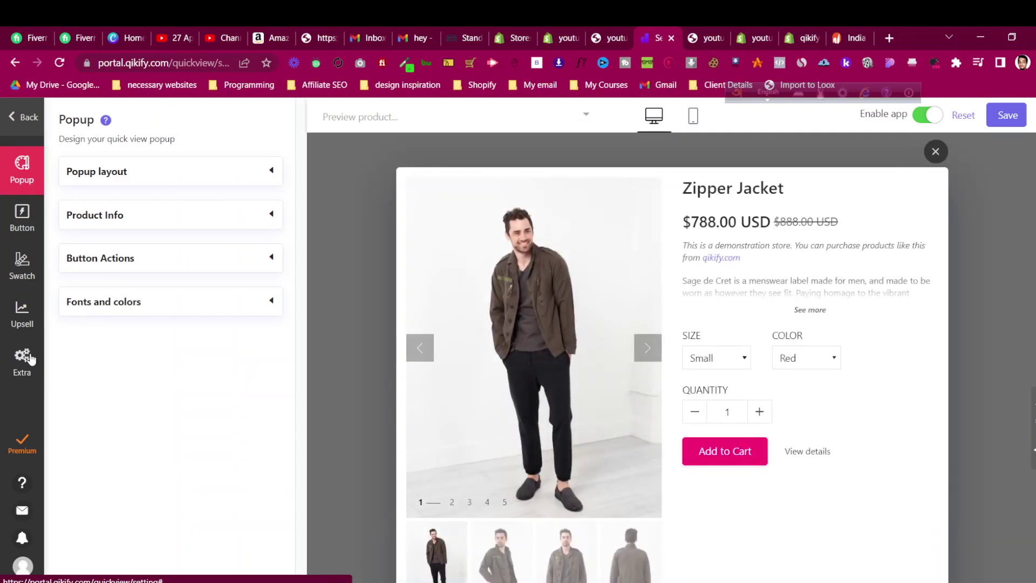
{"action": "left_click", "coordinate": [32, 266]}
{"action": "left_click", "coordinate": [102, 199]}
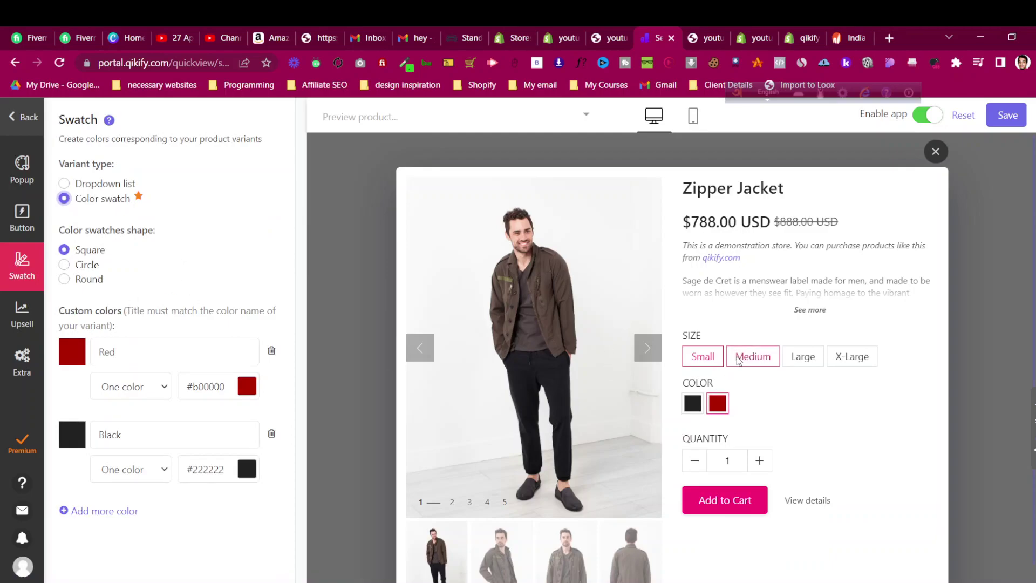
{"action": "left_click", "coordinate": [77, 269]}
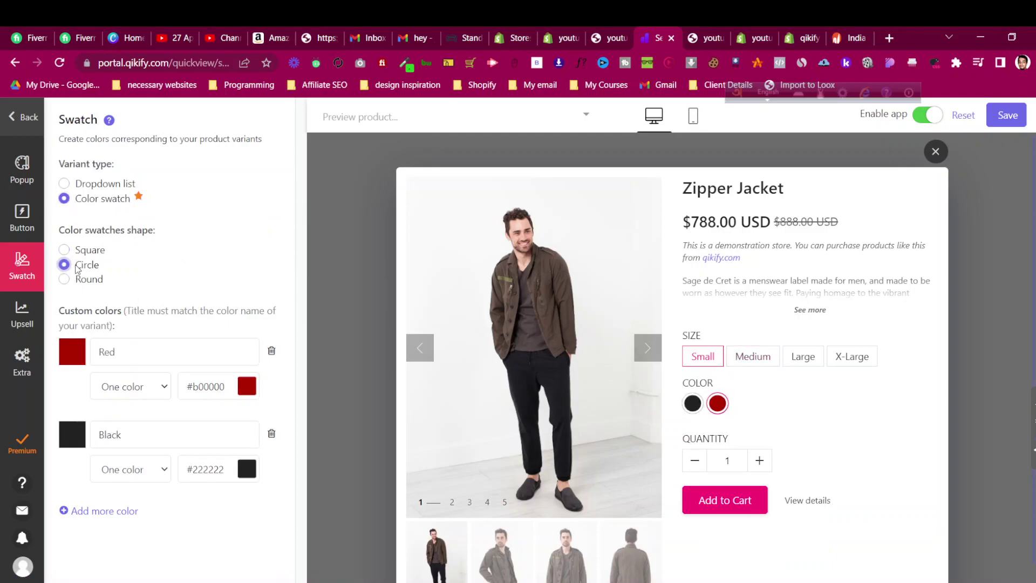
{"action": "left_click", "coordinate": [82, 286]}
{"action": "left_click", "coordinate": [84, 270]}
{"action": "left_click", "coordinate": [116, 512]}
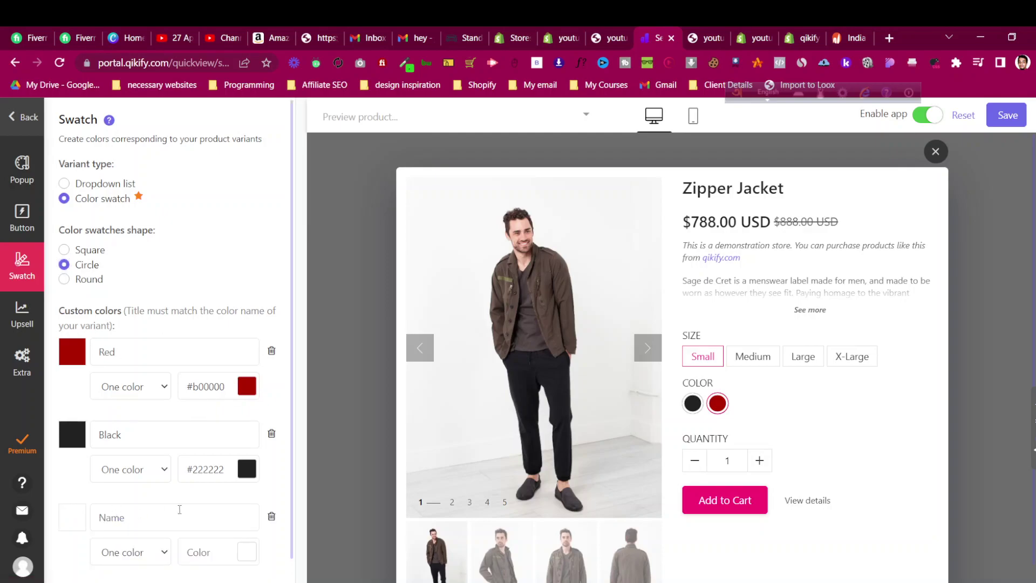
{"action": "left_click", "coordinate": [102, 520]}
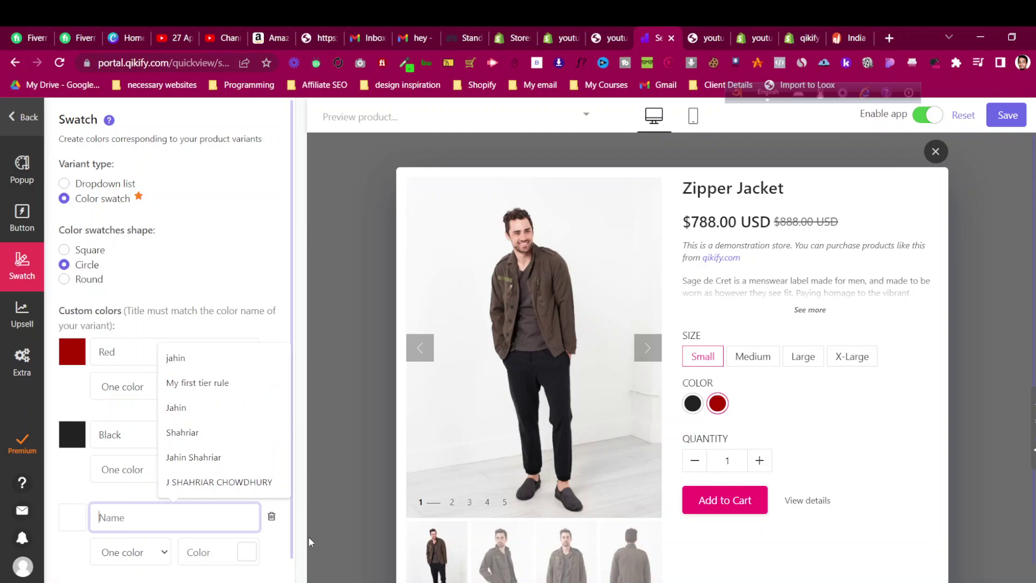
{"action": "left_click", "coordinate": [272, 516]}
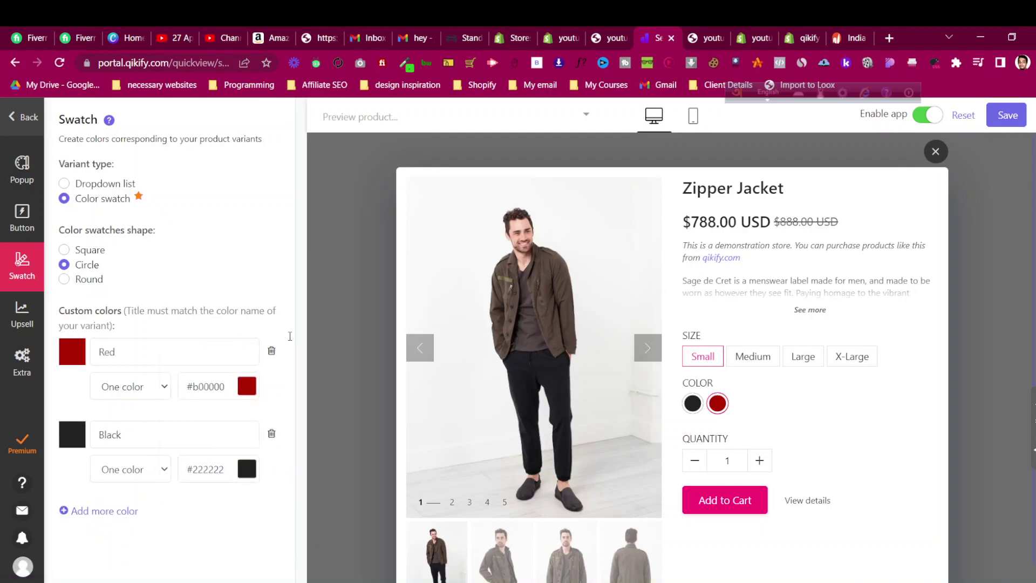
{"action": "left_click", "coordinate": [1010, 115]}
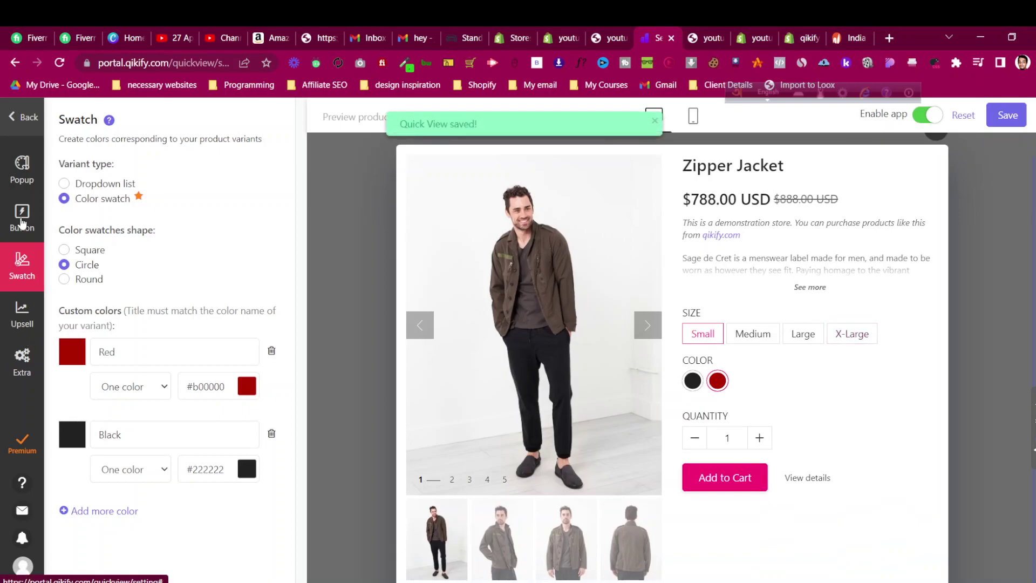
Open the Popup settings and expand the product info options.
{"action": "left_click", "coordinate": [22, 218]}
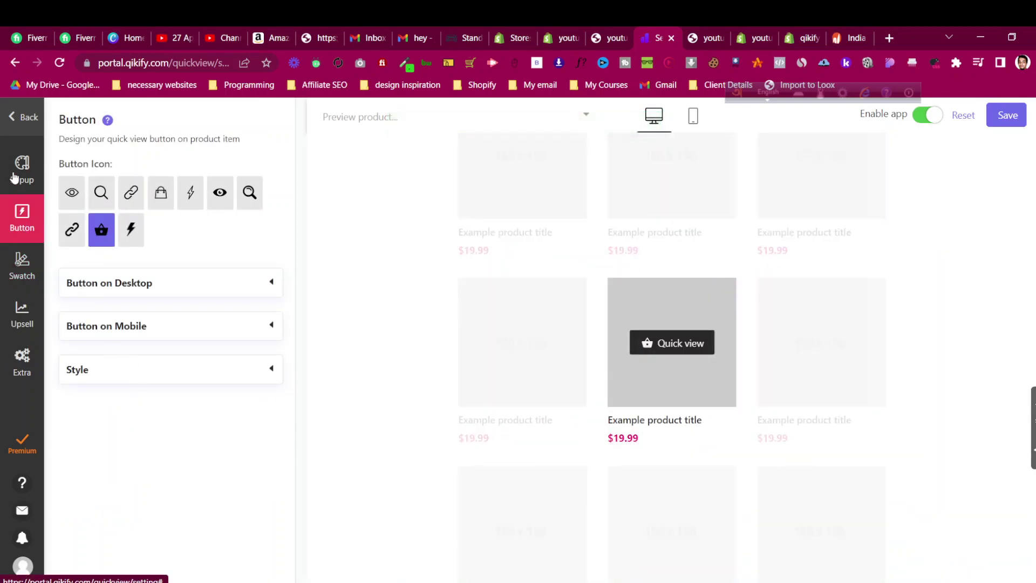
{"action": "left_click", "coordinate": [19, 172]}
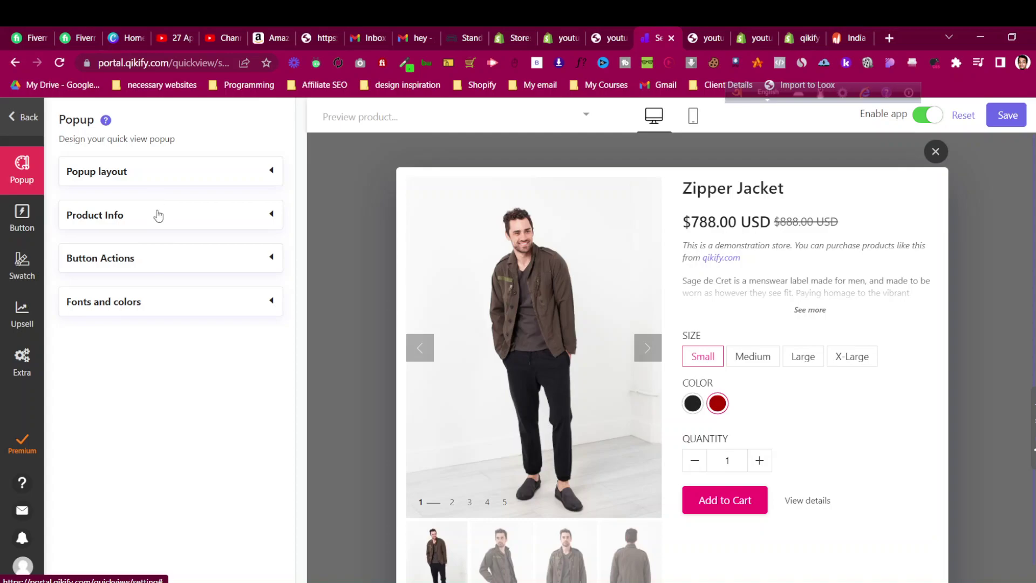
{"action": "left_click", "coordinate": [158, 216]}
{"action": "scroll", "coordinate": [165, 319], "scroll_direction": "down", "scroll_amount": 6}
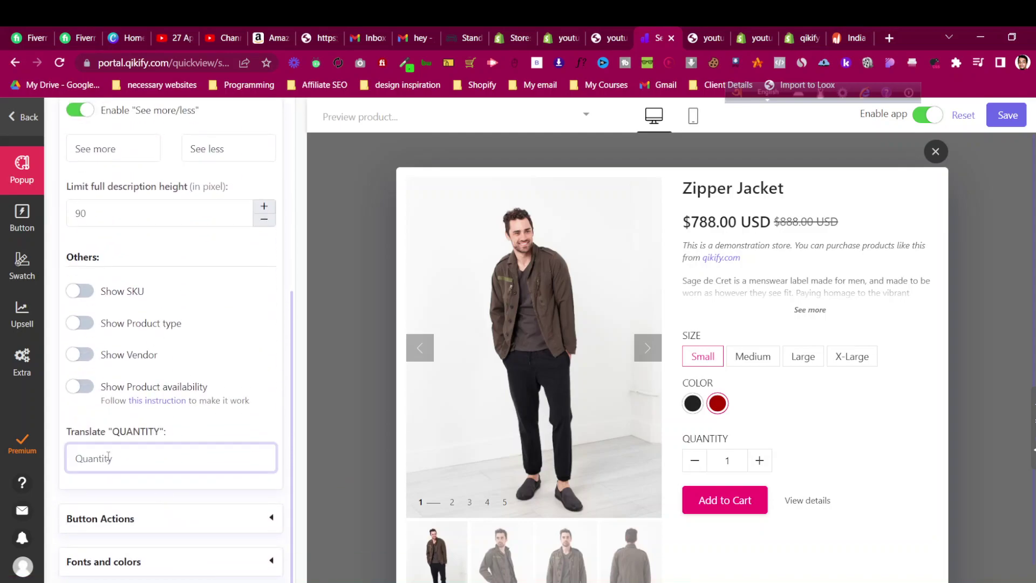
Under Button Actions, switch Go to checkout on and then back off.
{"action": "left_click", "coordinate": [157, 518]}
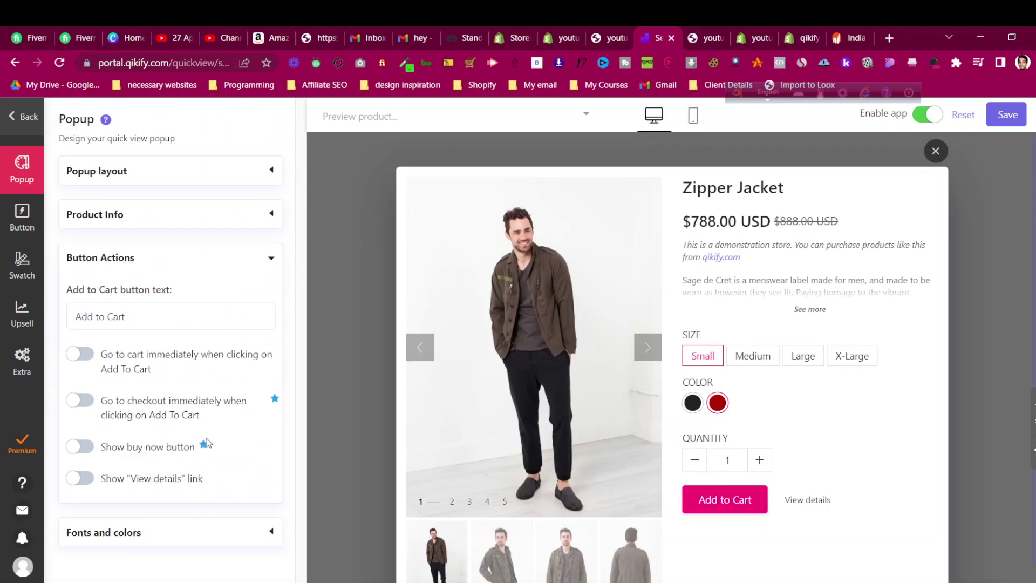
{"action": "left_click", "coordinate": [92, 404]}
{"action": "left_click", "coordinate": [91, 404]}
Set the popup animation to Fade in and save the quick view settings.
{"action": "left_click", "coordinate": [115, 171]}
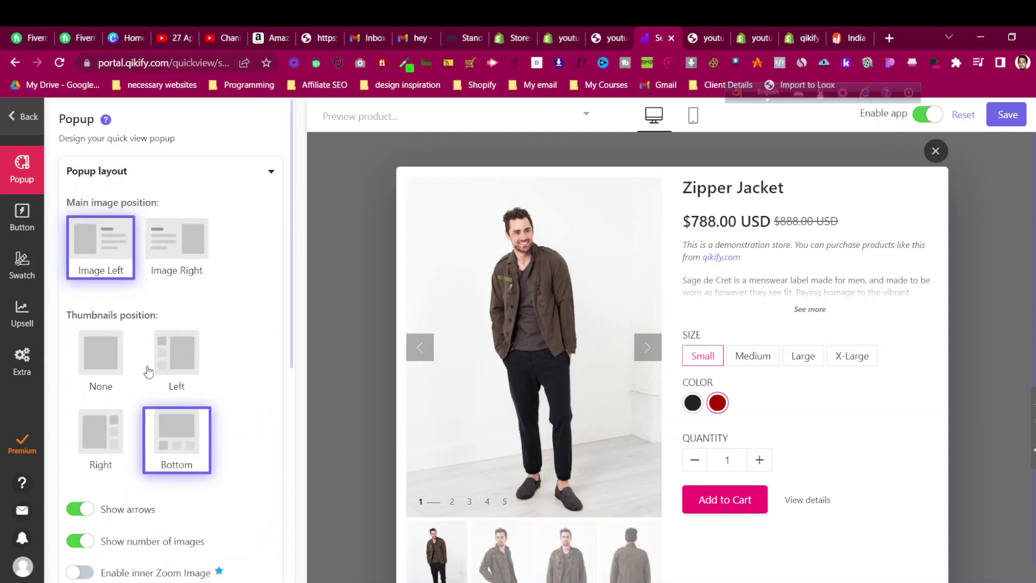
{"action": "scroll", "coordinate": [150, 374], "scroll_direction": "down", "scroll_amount": 6}
{"action": "scroll", "coordinate": [156, 402], "scroll_direction": "down", "scroll_amount": 3}
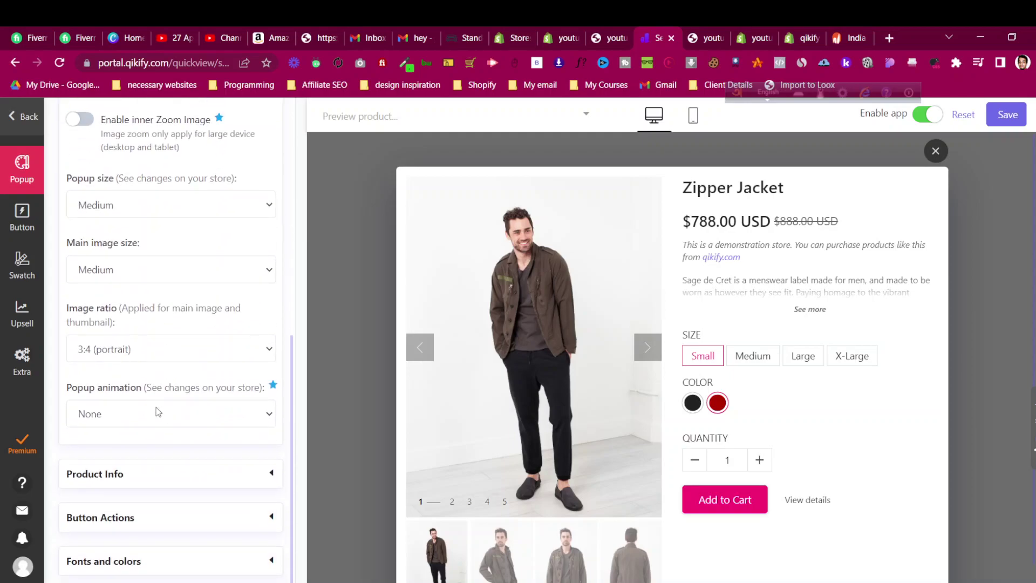
{"action": "left_click", "coordinate": [159, 425]}
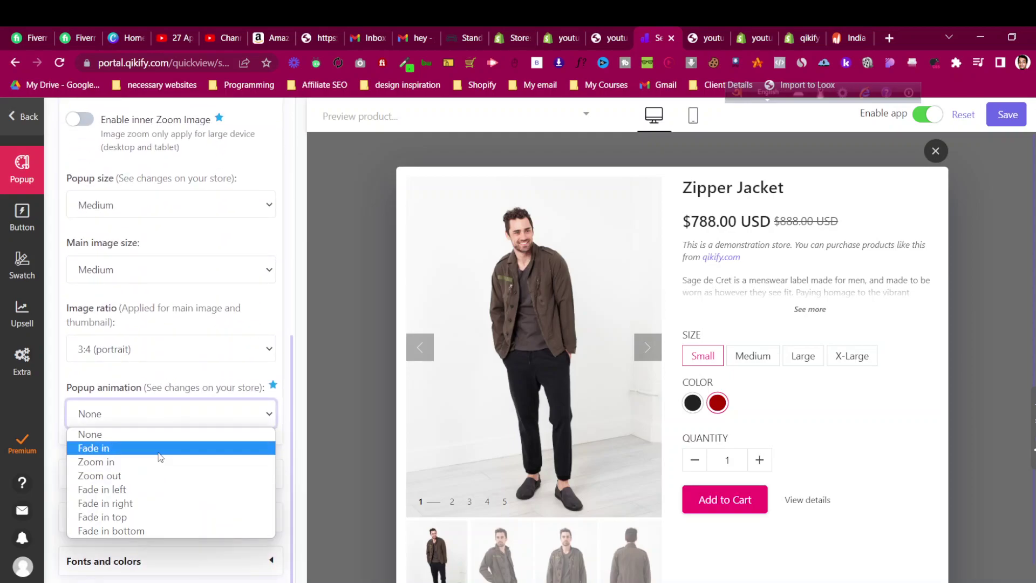
{"action": "left_click", "coordinate": [160, 453]}
{"action": "left_click", "coordinate": [993, 117]}
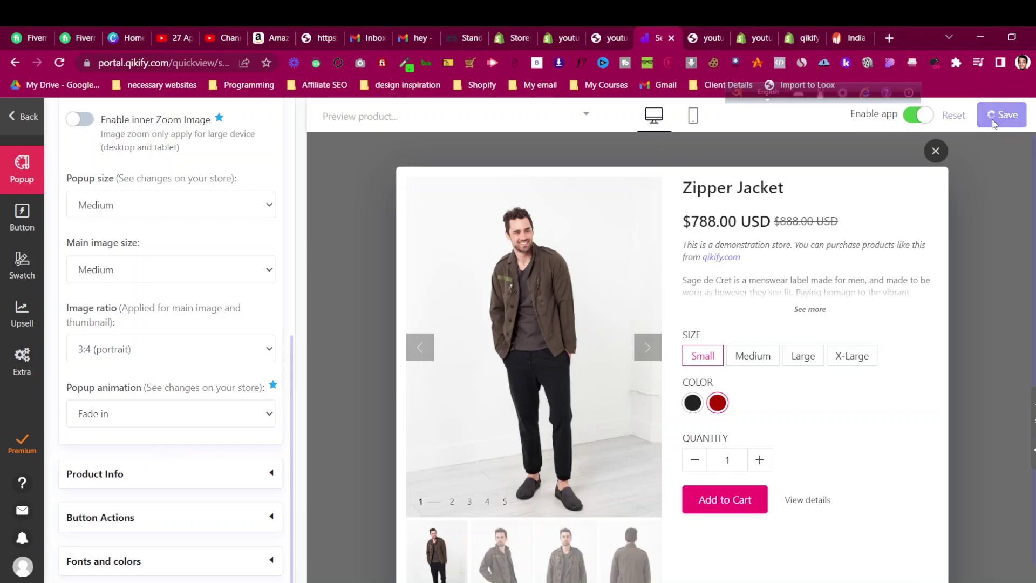
Reload the storefront and open quick view for the Hand Embrace Adjustable Ring.
{"action": "left_click", "coordinate": [704, 33]}
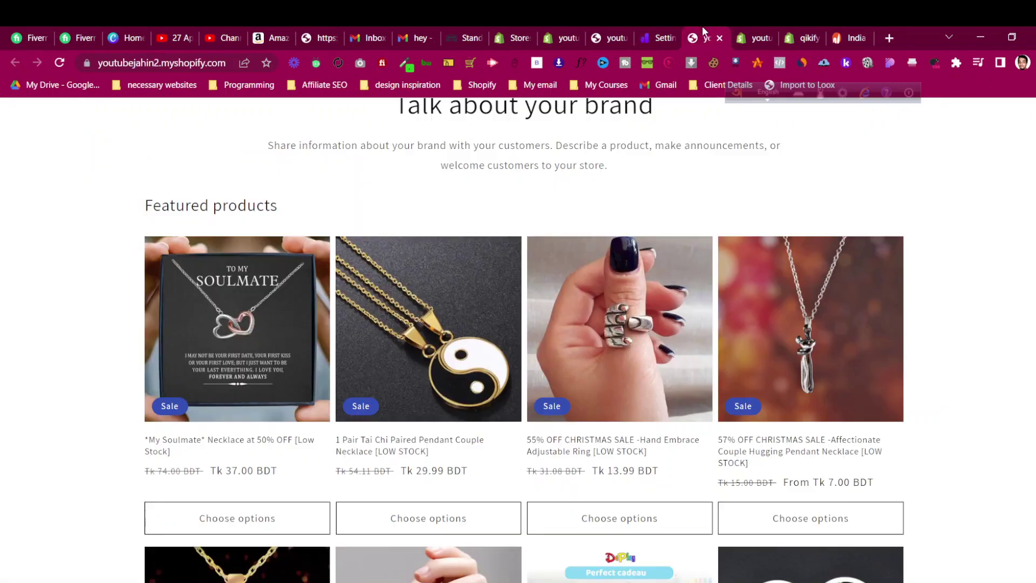
{"action": "left_click", "coordinate": [60, 62]}
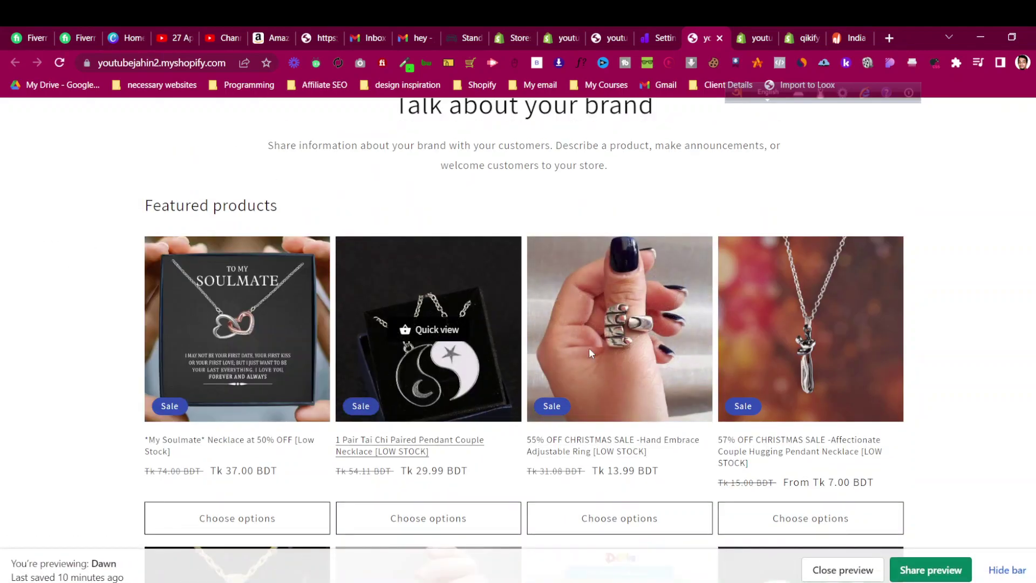
{"action": "left_click", "coordinate": [629, 331]}
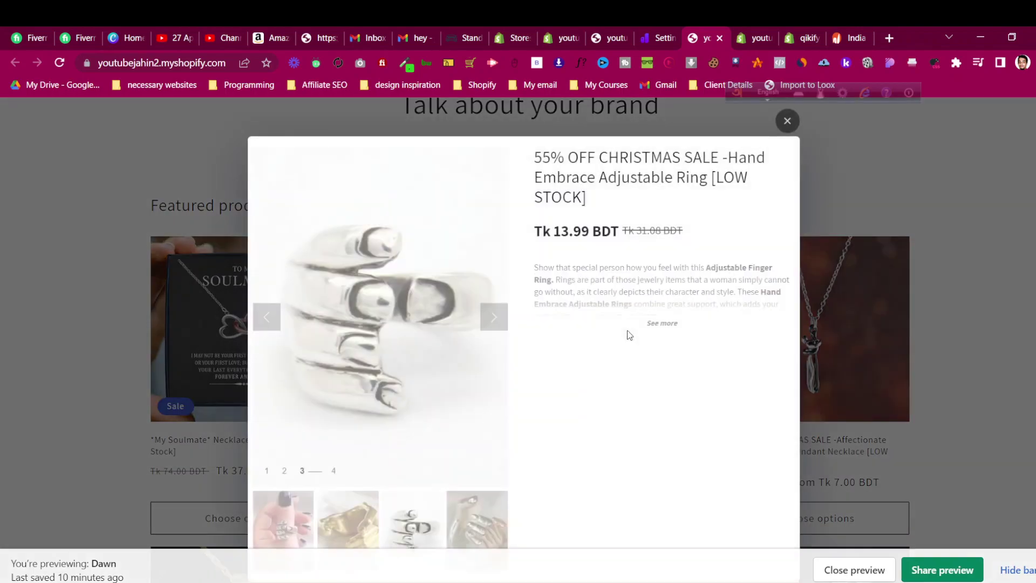
Try each round Main Stone Color swatch in the ring's quick view.
{"action": "left_click", "coordinate": [569, 365]}
{"action": "left_click", "coordinate": [594, 365]}
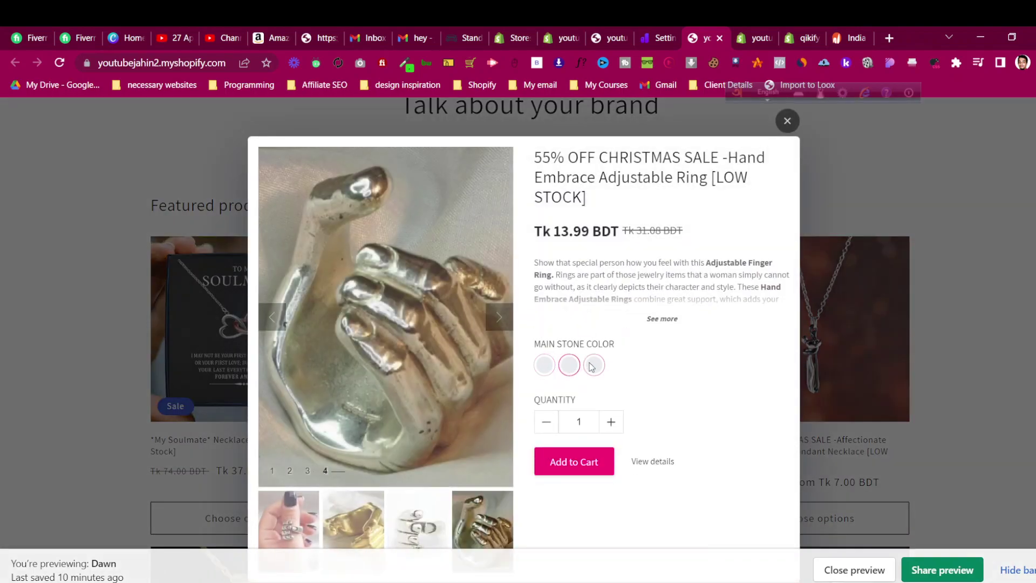
{"action": "left_click", "coordinate": [548, 371]}
{"action": "left_click", "coordinate": [569, 368]}
{"action": "left_click", "coordinate": [594, 366]}
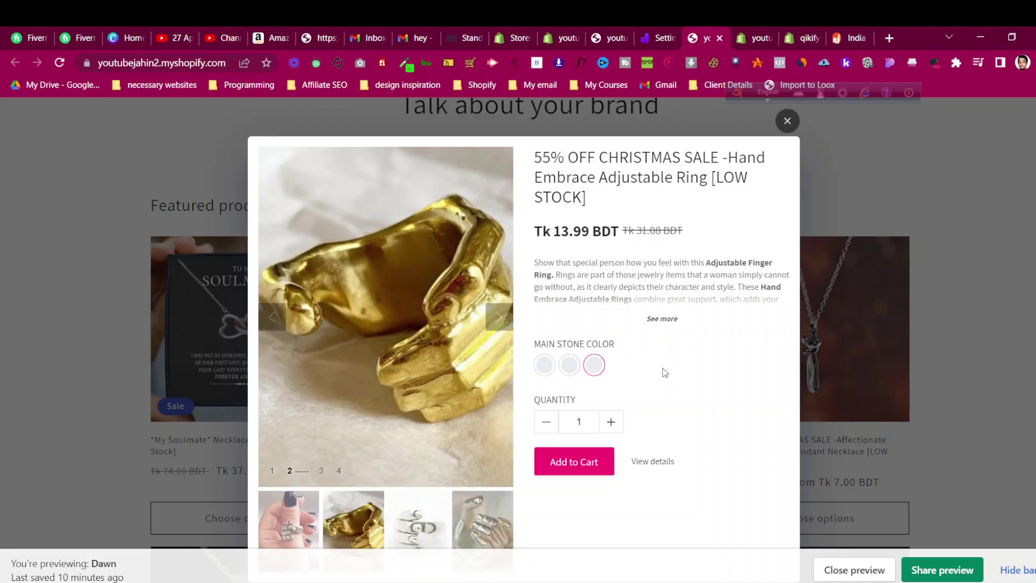
{"action": "left_click", "coordinate": [661, 38]}
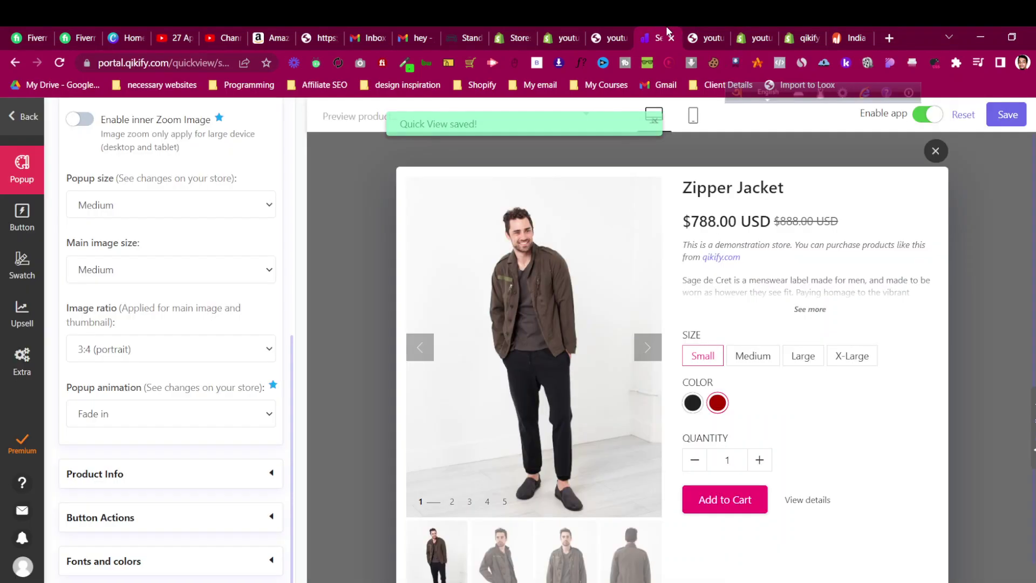
Add a third swatch colour named Gray with value #12FF89 and save it.
{"action": "left_click", "coordinate": [20, 274]}
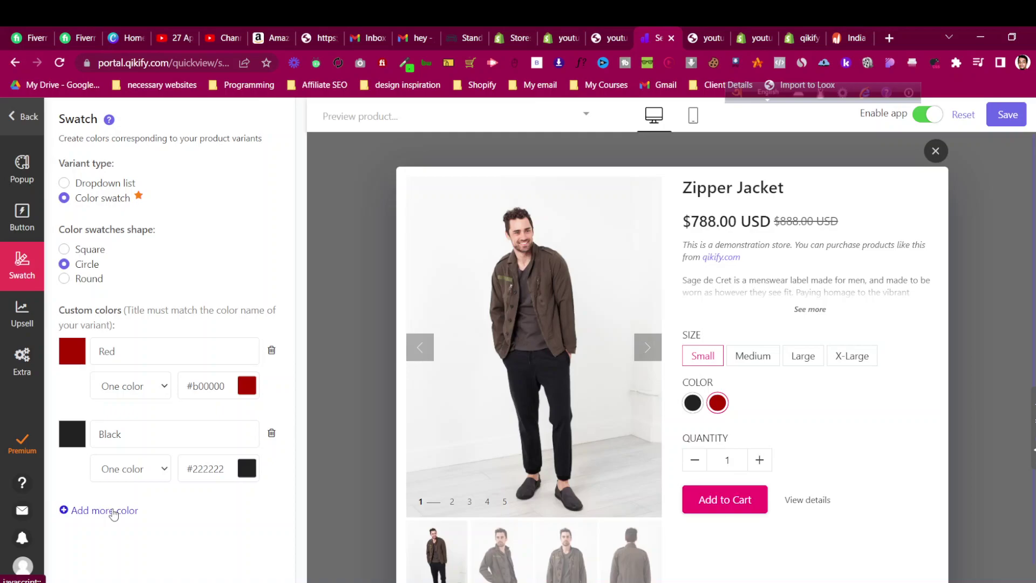
{"action": "left_click", "coordinate": [112, 511]}
{"action": "left_click", "coordinate": [117, 510]}
{"action": "type", "text": "Gray"}
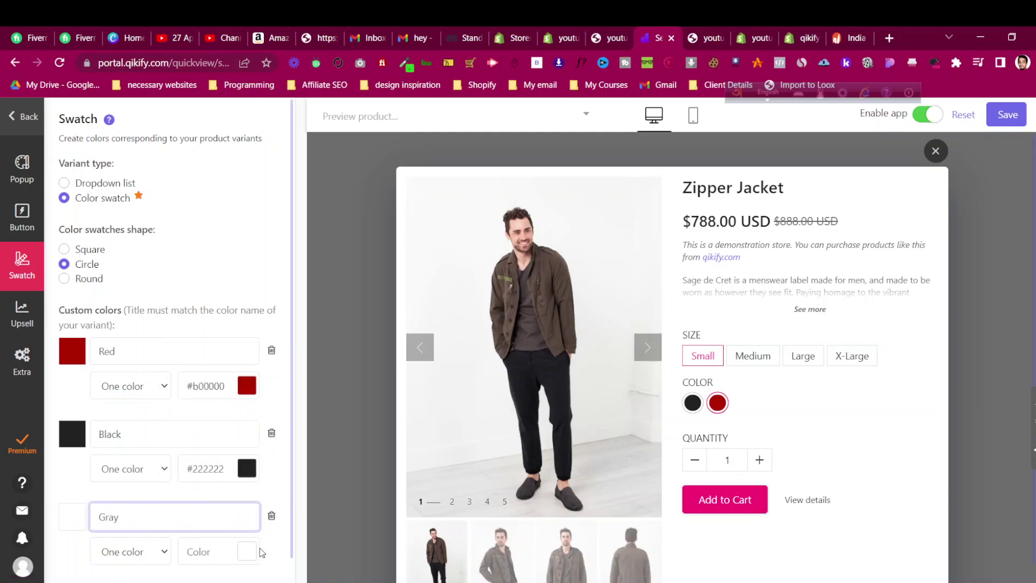
{"action": "left_click", "coordinate": [247, 552]}
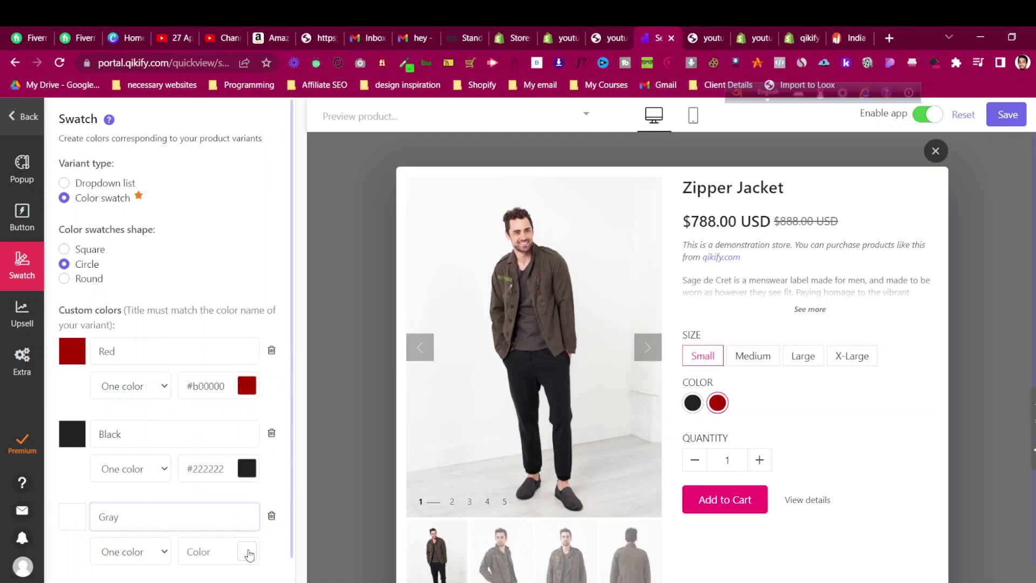
{"action": "scroll", "coordinate": [248, 459], "scroll_direction": "down", "scroll_amount": 3}
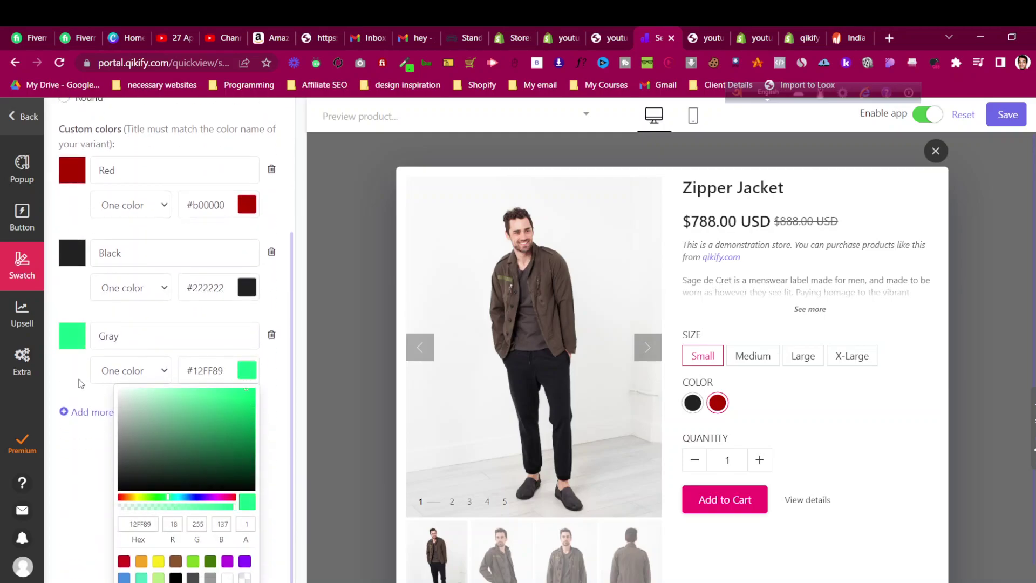
{"action": "left_click", "coordinate": [1022, 117]}
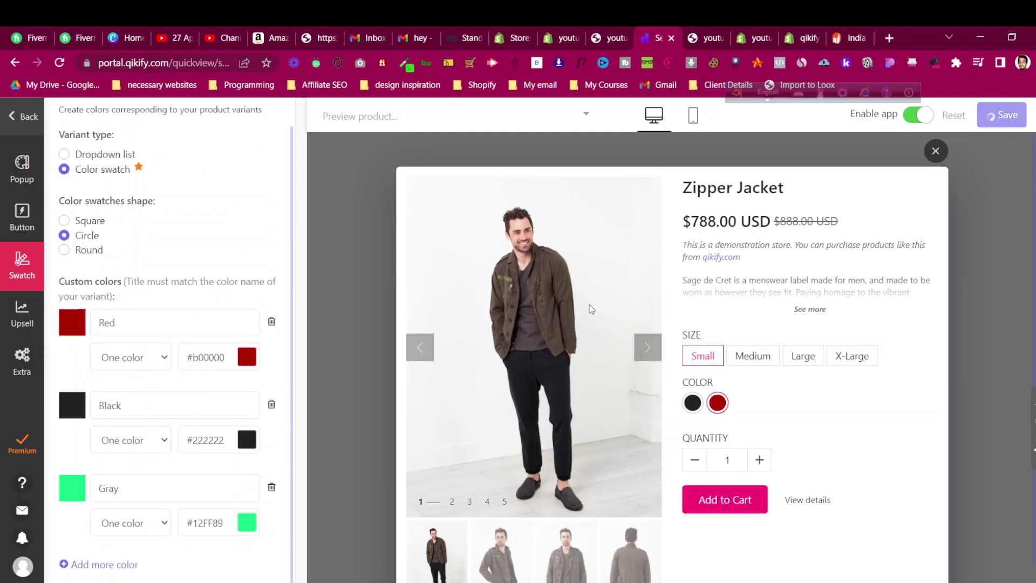
{"action": "left_click", "coordinate": [562, 36]}
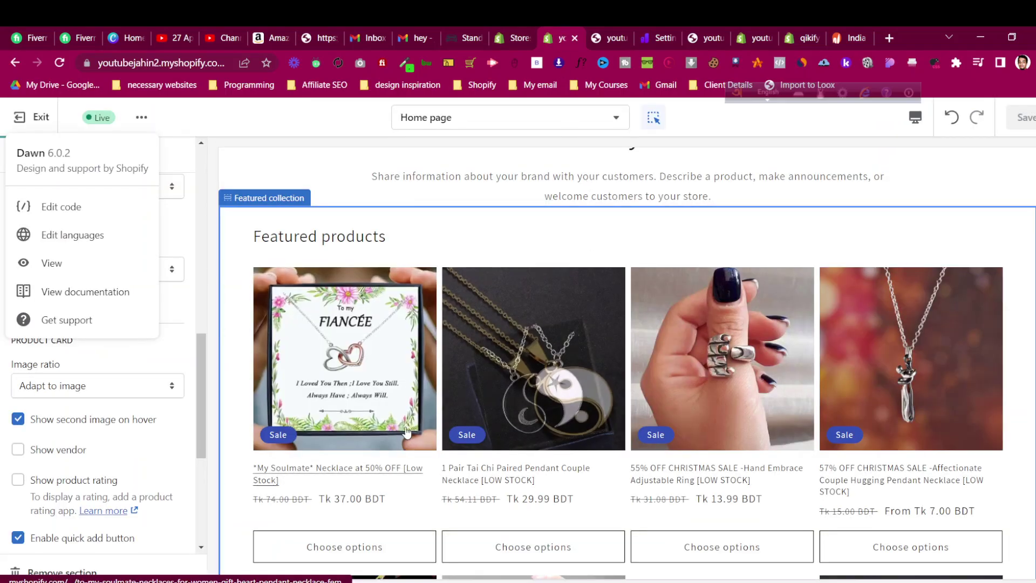
Uncheck 'Enable quick add button' in the Featured collection section and save the theme.
{"action": "left_click", "coordinate": [189, 163]}
{"action": "left_click", "coordinate": [18, 153]}
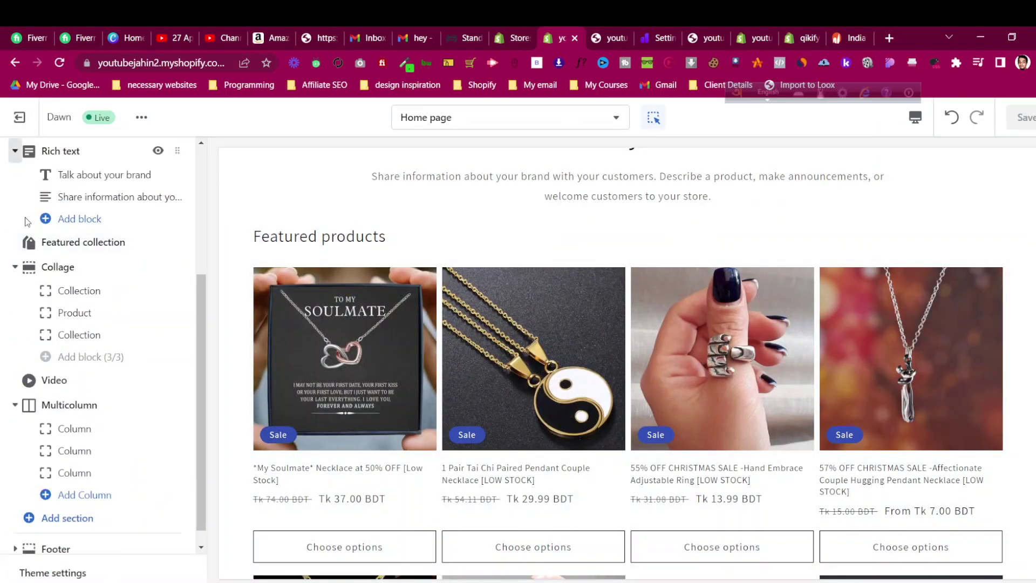
{"action": "left_click", "coordinate": [107, 250]}
{"action": "scroll", "coordinate": [92, 307], "scroll_direction": "down", "scroll_amount": 5}
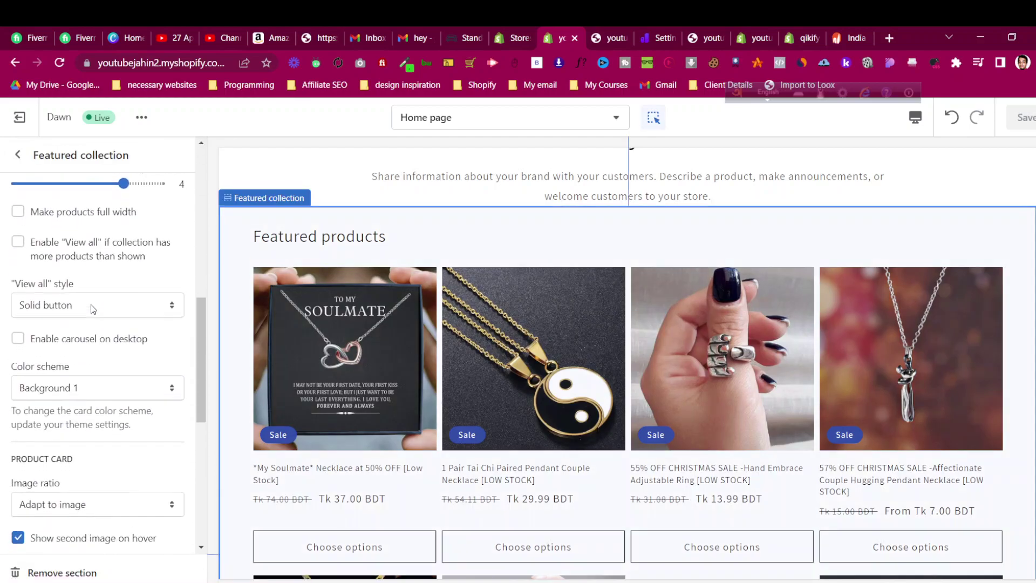
{"action": "scroll", "coordinate": [92, 309], "scroll_direction": "down", "scroll_amount": 6}
{"action": "left_click", "coordinate": [97, 338]}
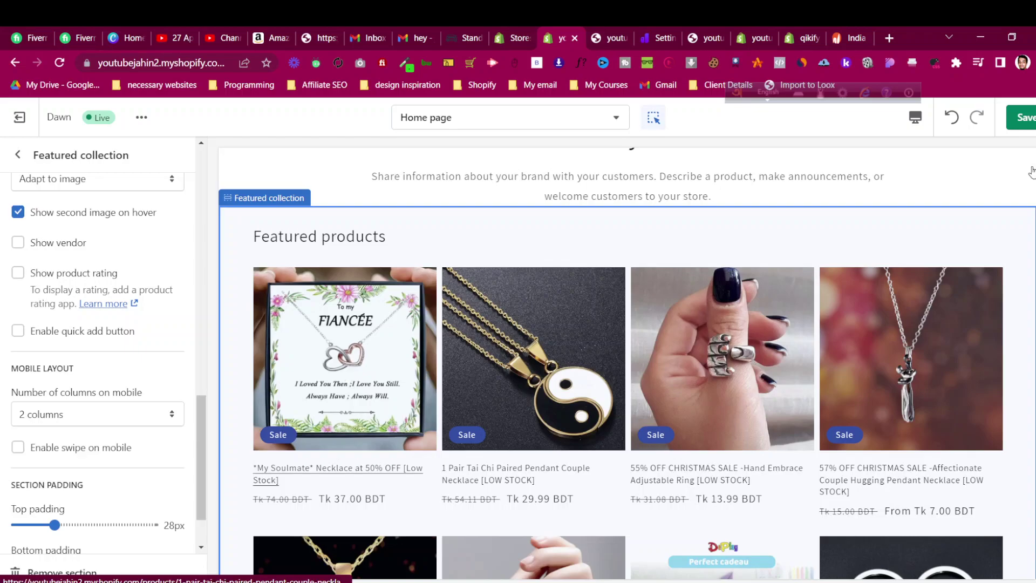
{"action": "left_click", "coordinate": [1031, 120]}
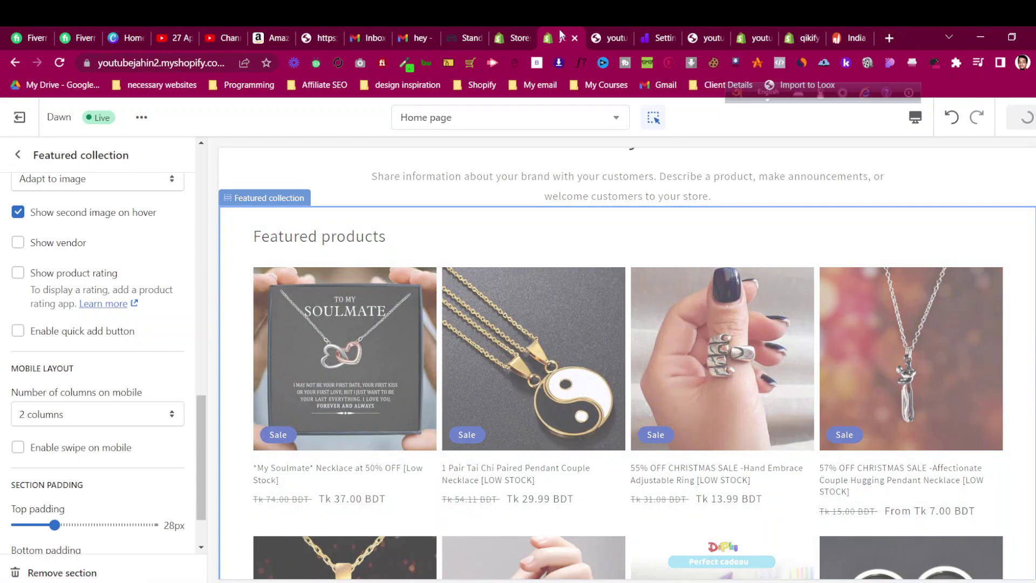
{"action": "left_click", "coordinate": [607, 38]}
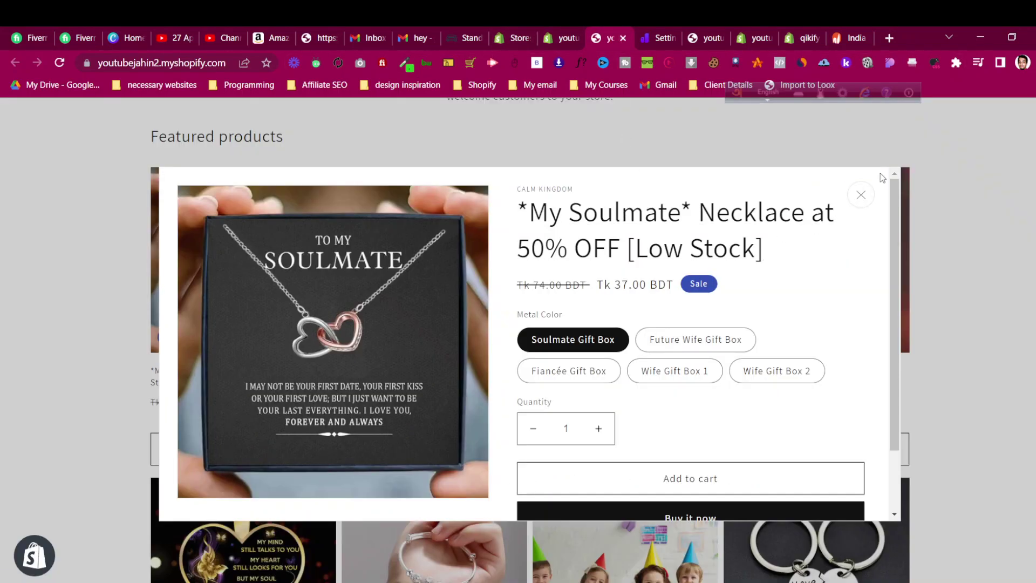
Add the My Soulmate Necklace to the cart from its quick view and view the cart.
{"action": "left_click", "coordinate": [868, 200]}
{"action": "left_click", "coordinate": [60, 64]}
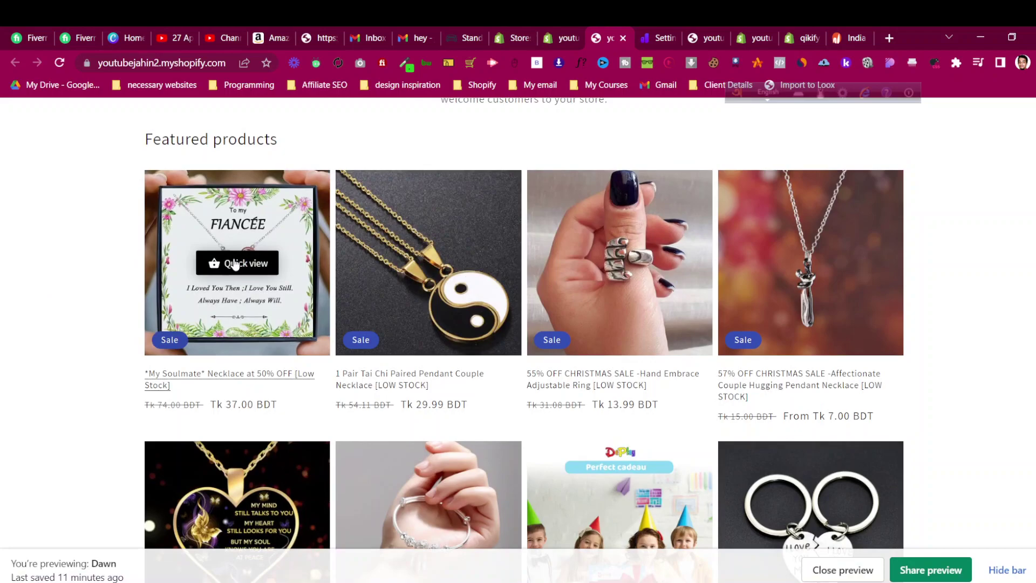
{"action": "left_click", "coordinate": [235, 264]}
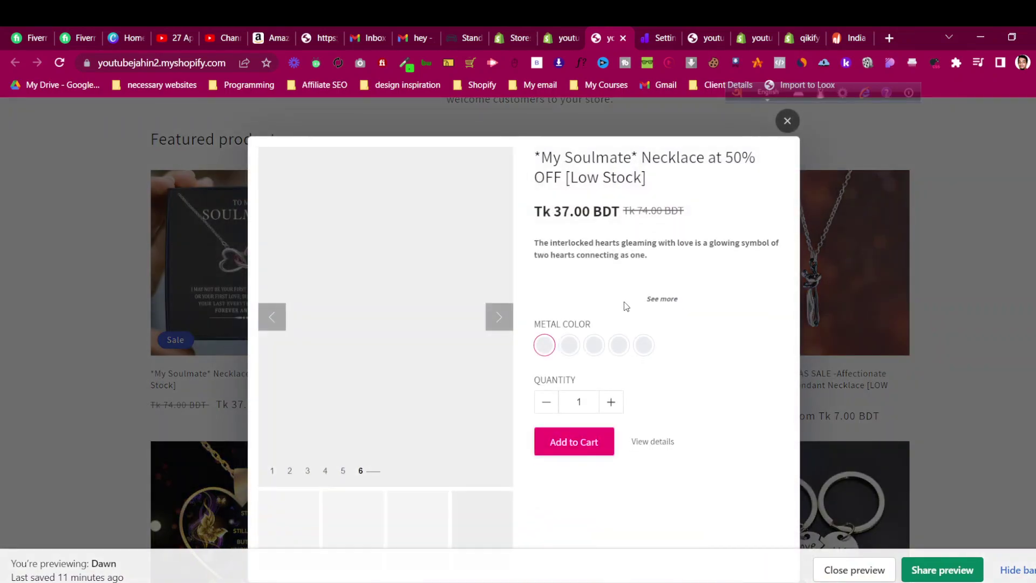
{"action": "left_click", "coordinate": [598, 444]}
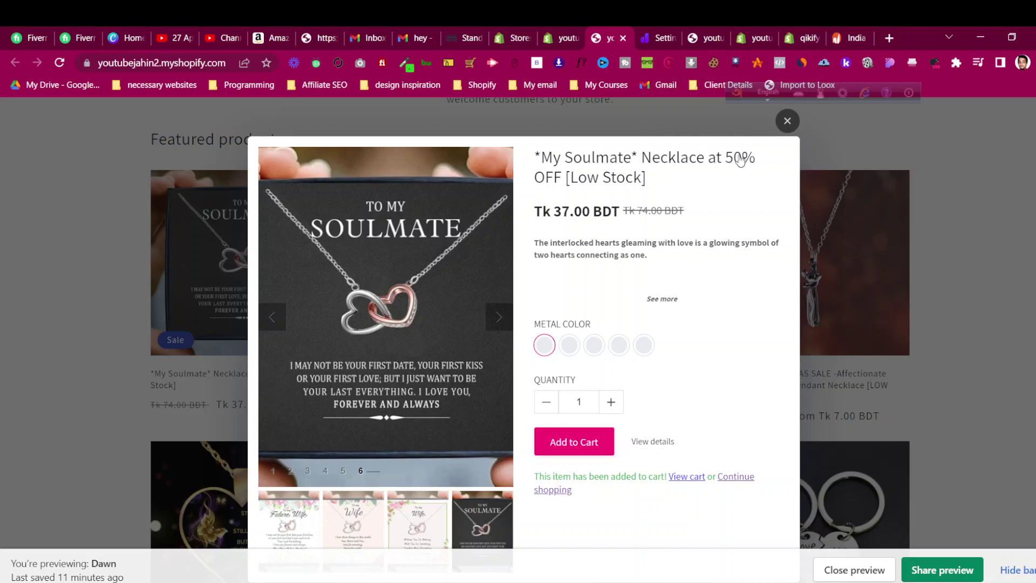
{"action": "left_click", "coordinate": [684, 480]}
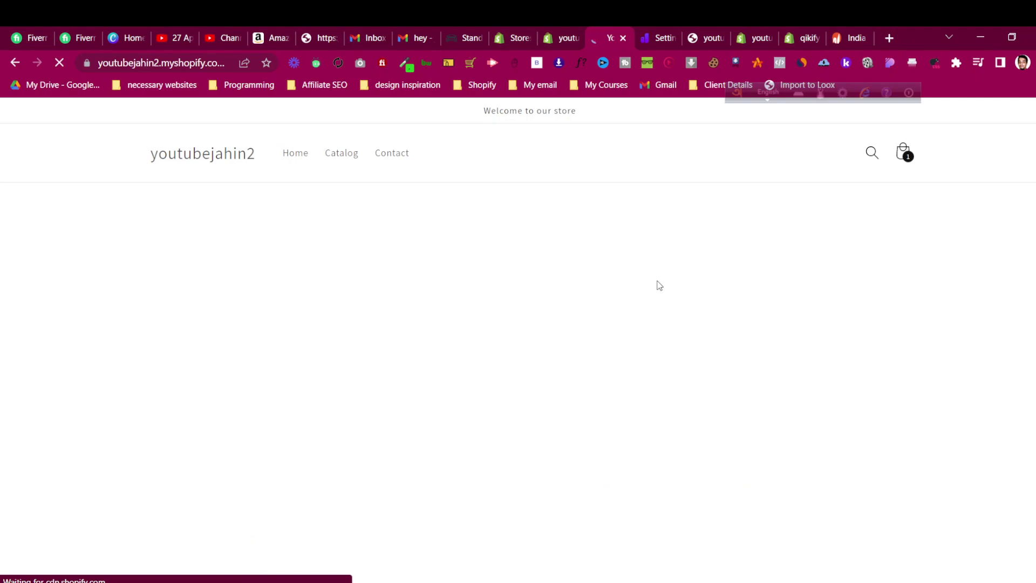
{"action": "left_click", "coordinate": [566, 33]}
{"action": "left_click", "coordinate": [659, 38]}
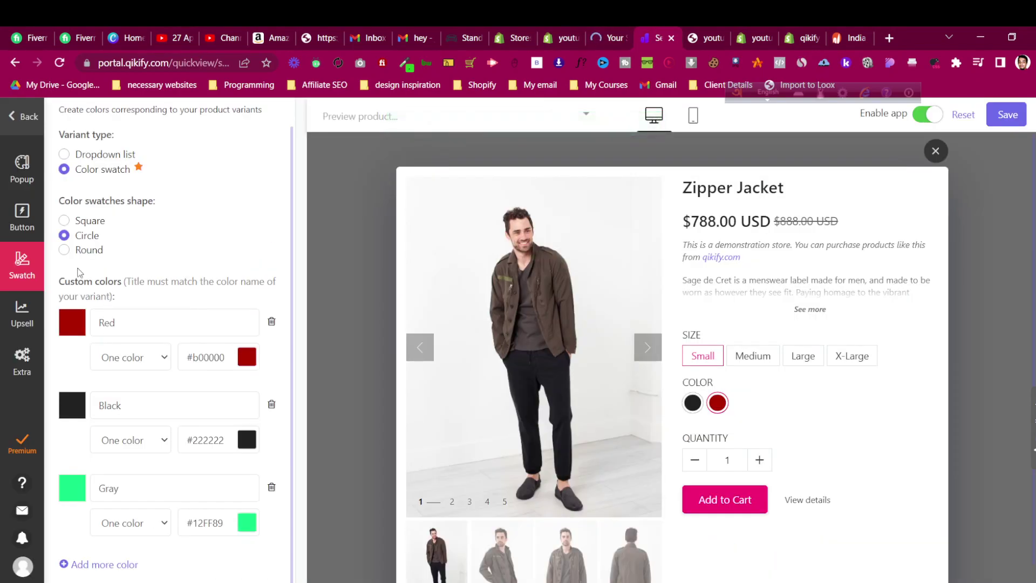
Enable 'Go to cart immediately' in the popup's Button Actions and save.
{"action": "left_click", "coordinate": [23, 180]}
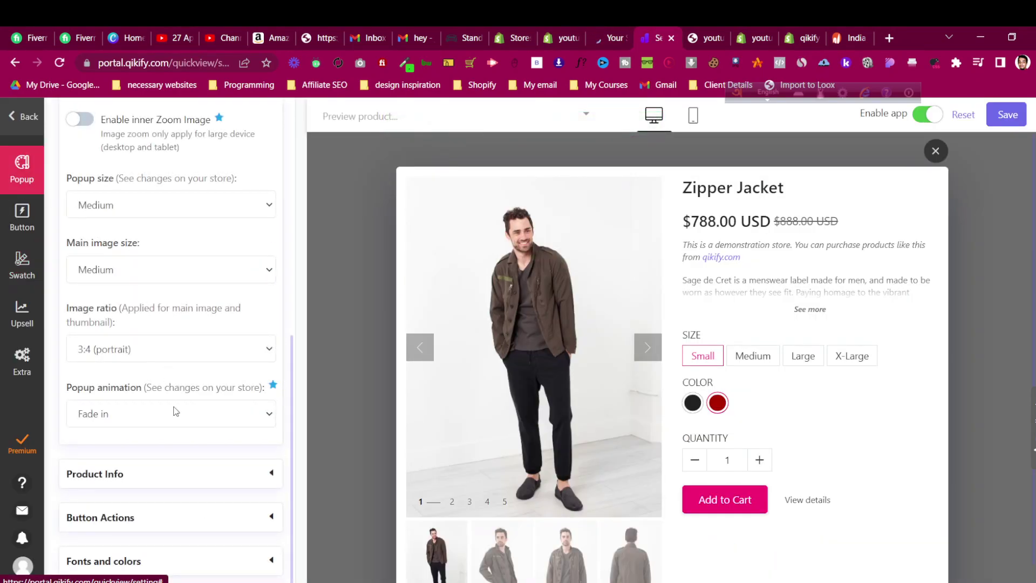
{"action": "left_click", "coordinate": [181, 517]}
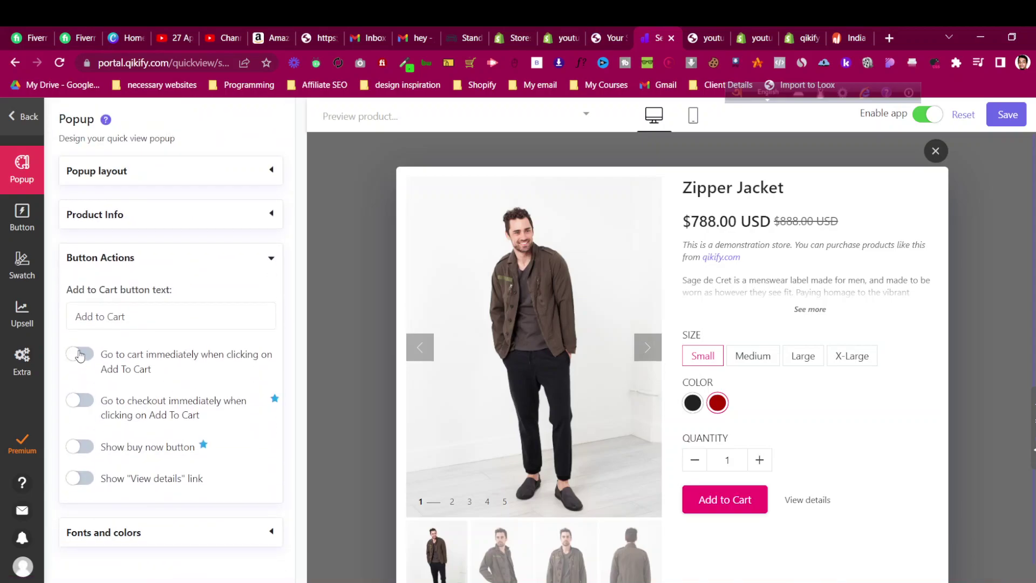
{"action": "left_click", "coordinate": [80, 354]}
{"action": "left_click", "coordinate": [1005, 123]}
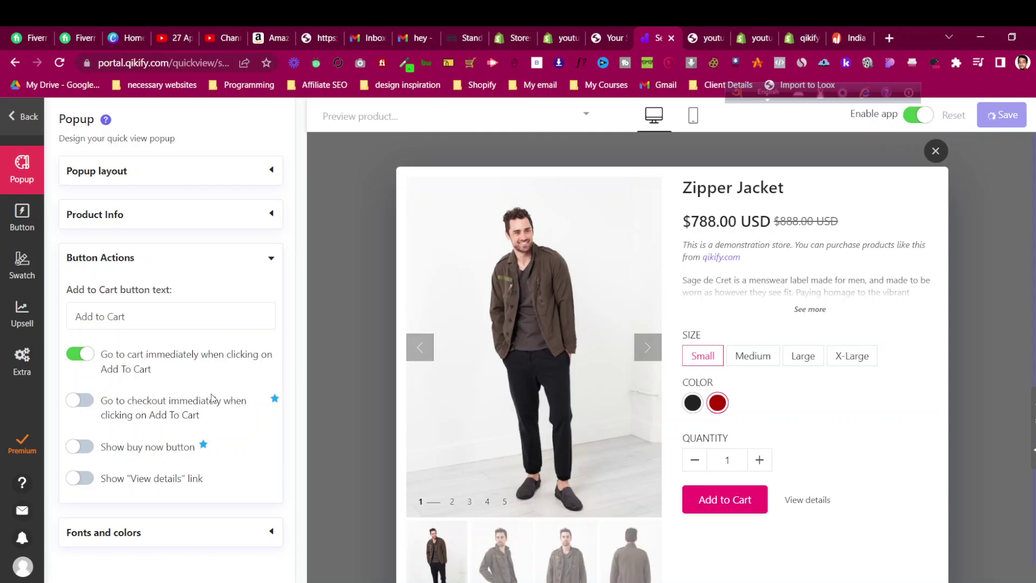
Set the Add to cart button background to black #000000 and save.
{"action": "left_click", "coordinate": [170, 534]}
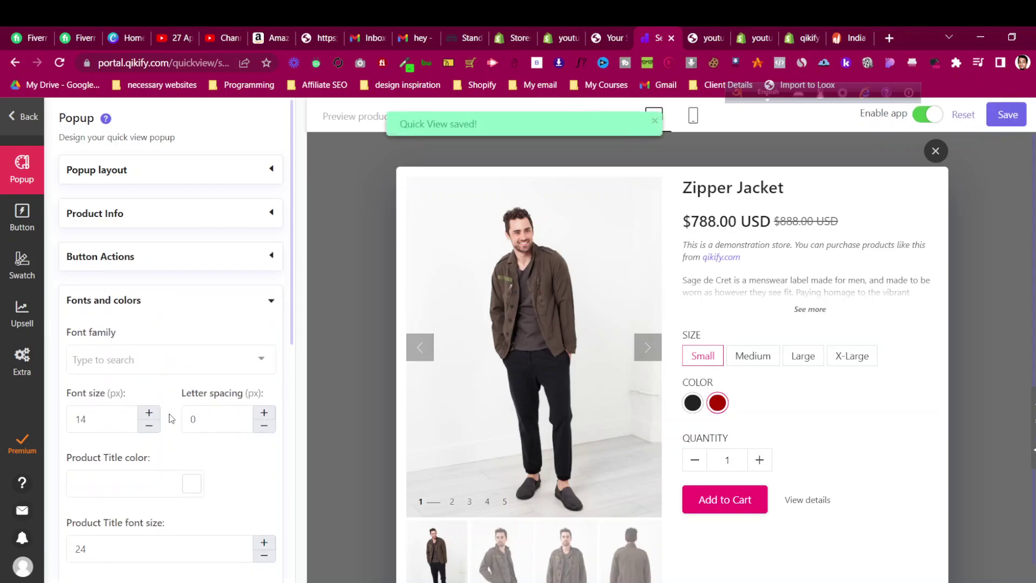
{"action": "scroll", "coordinate": [169, 419], "scroll_direction": "down", "scroll_amount": 9}
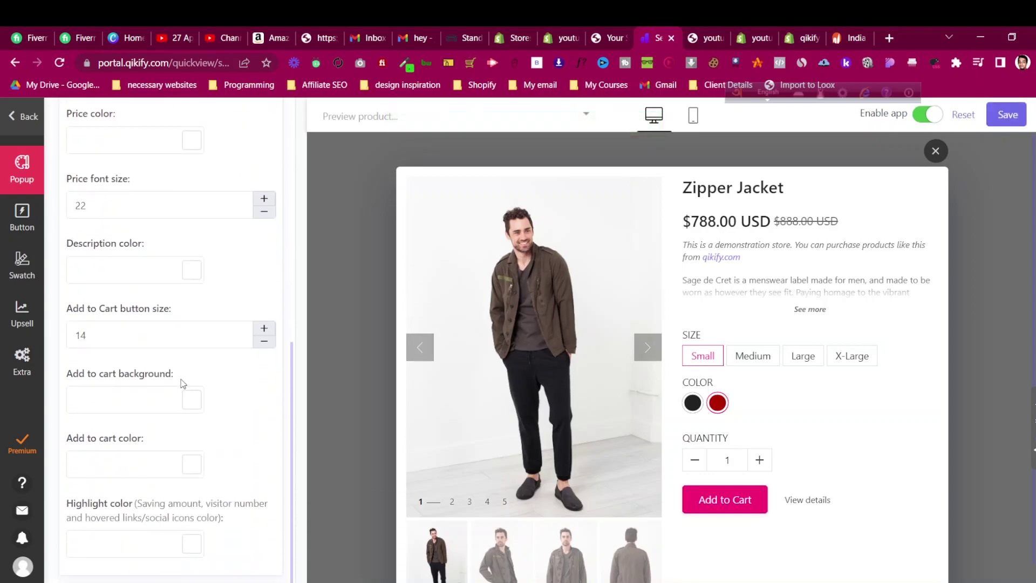
{"action": "left_click", "coordinate": [191, 403]}
{"action": "left_click_drag", "start_coordinate": [165, 448], "coordinate": [162, 520]}
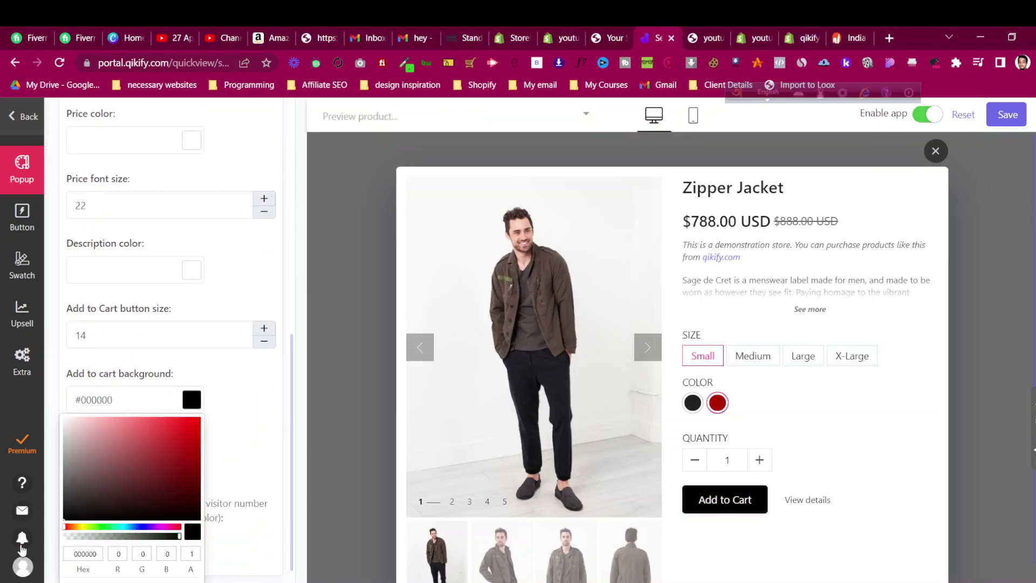
{"action": "left_click", "coordinate": [167, 358]}
{"action": "left_click", "coordinate": [1020, 119]}
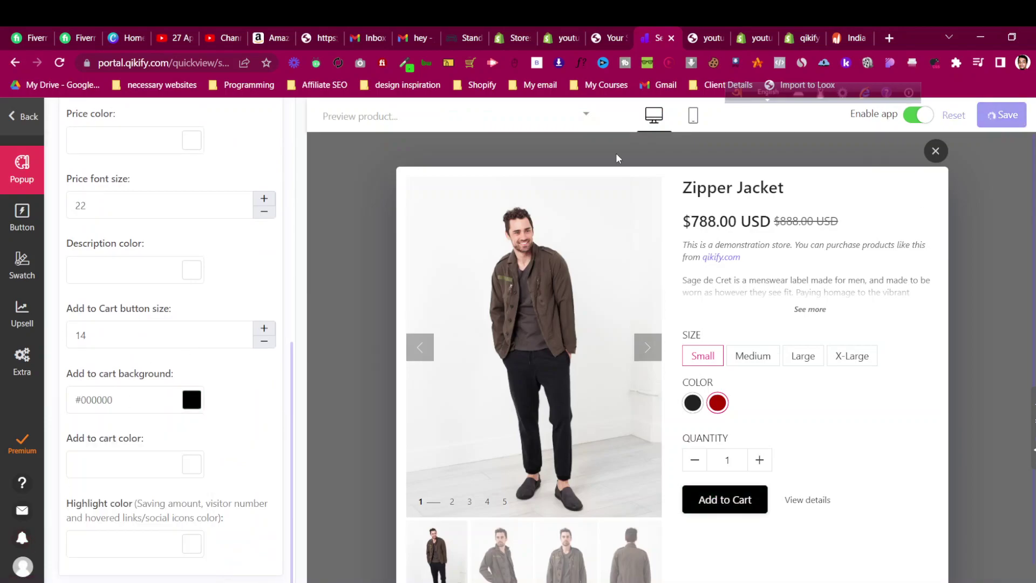
{"action": "left_click", "coordinate": [708, 38]}
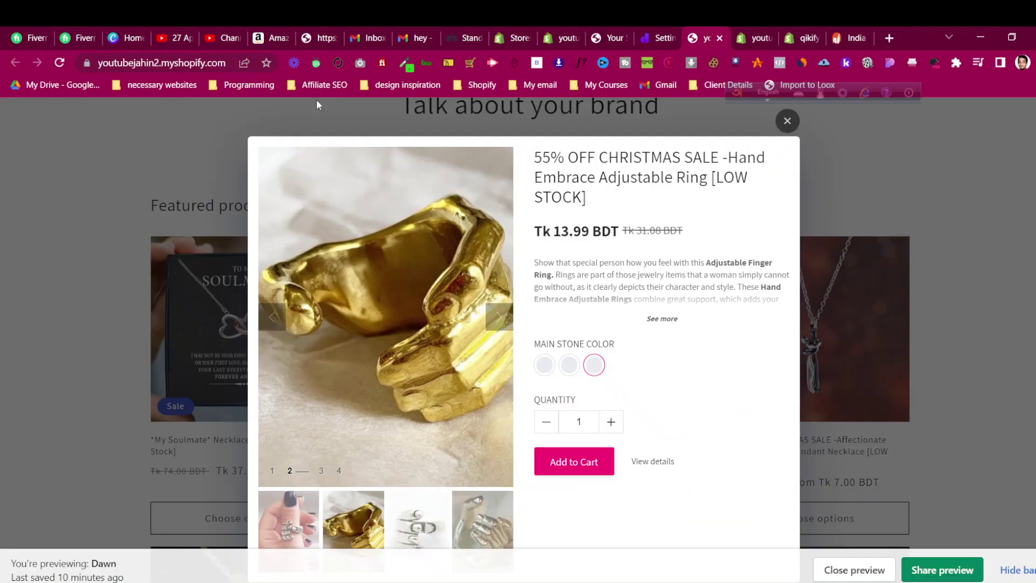
Add the Tai Chi Paired Pendant Couple Necklace to the cart with the black Add to Cart button.
{"action": "left_click", "coordinate": [789, 122]}
{"action": "left_click", "coordinate": [64, 63]}
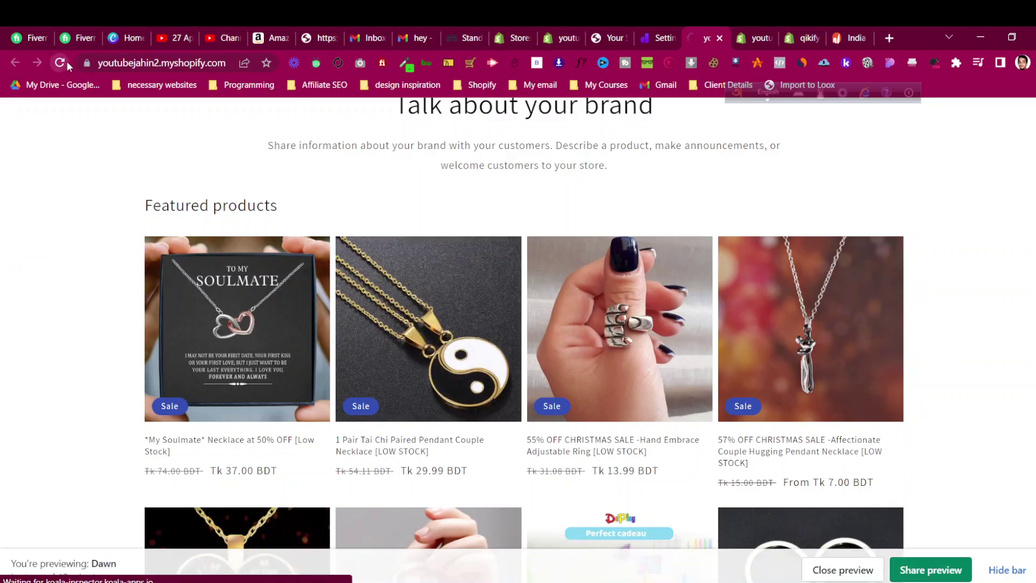
{"action": "left_click", "coordinate": [60, 63]}
{"action": "scroll", "coordinate": [496, 259], "scroll_direction": "down", "scroll_amount": 2}
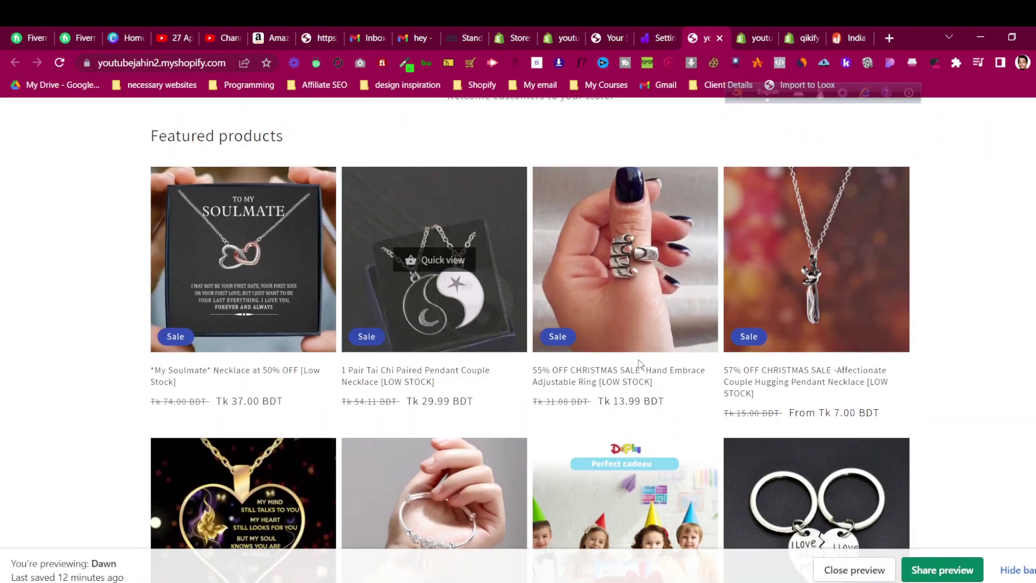
{"action": "left_click", "coordinate": [428, 263]}
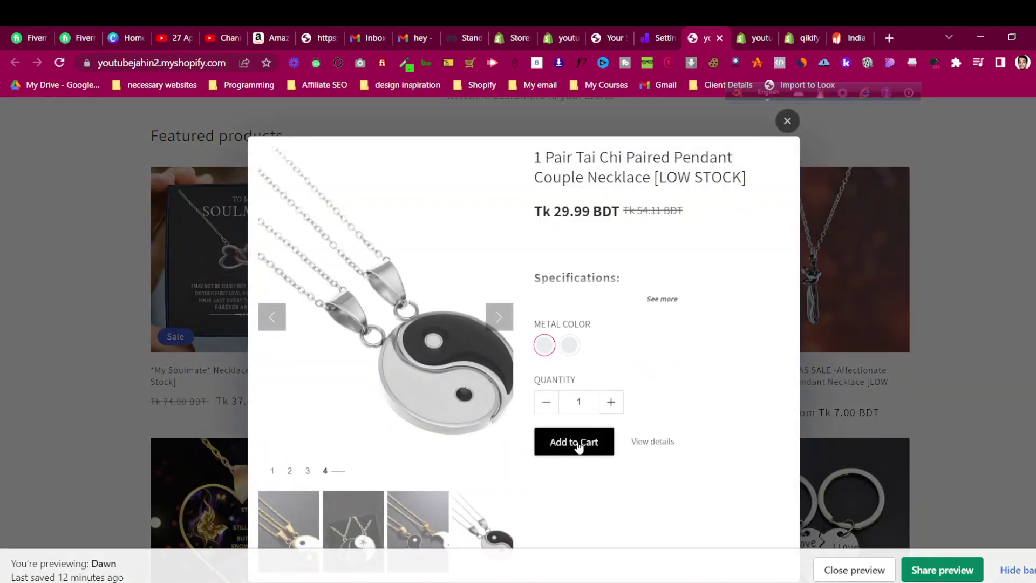
{"action": "left_click", "coordinate": [578, 446]}
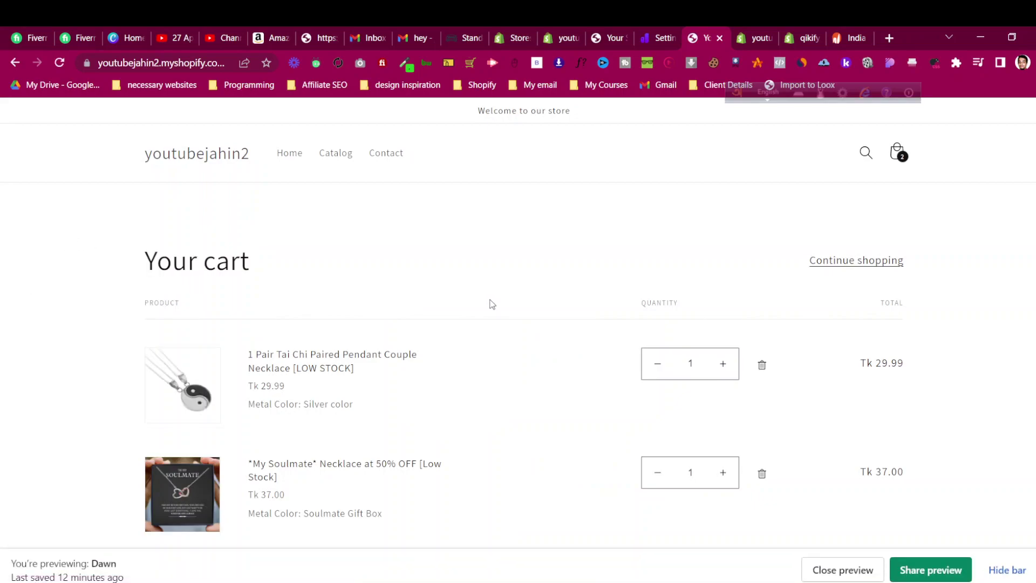
Open the Catalog page and scroll through its grid of 30 products.
{"action": "left_click", "coordinate": [345, 161]}
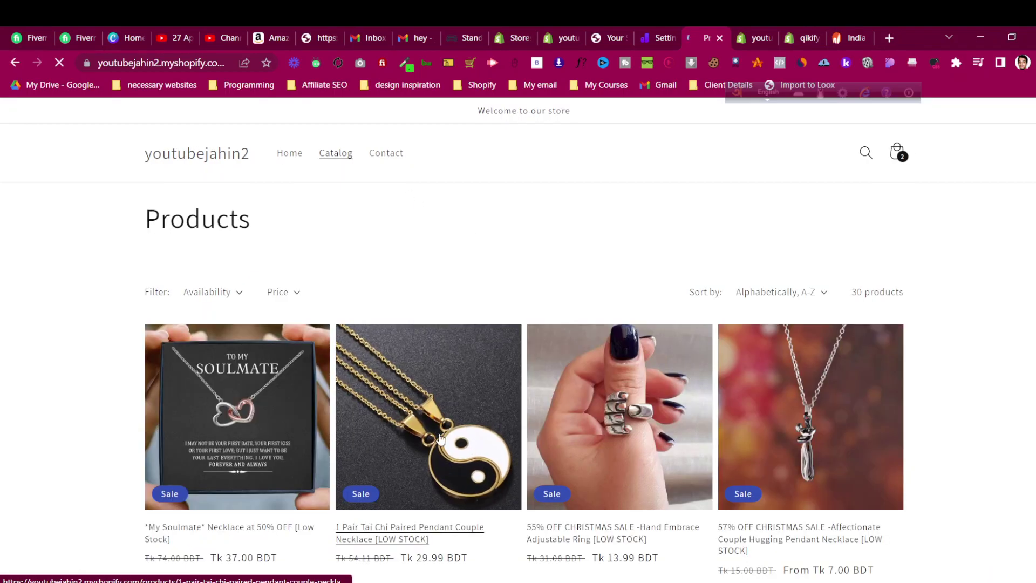
{"action": "scroll", "coordinate": [439, 438], "scroll_direction": "down", "scroll_amount": 3}
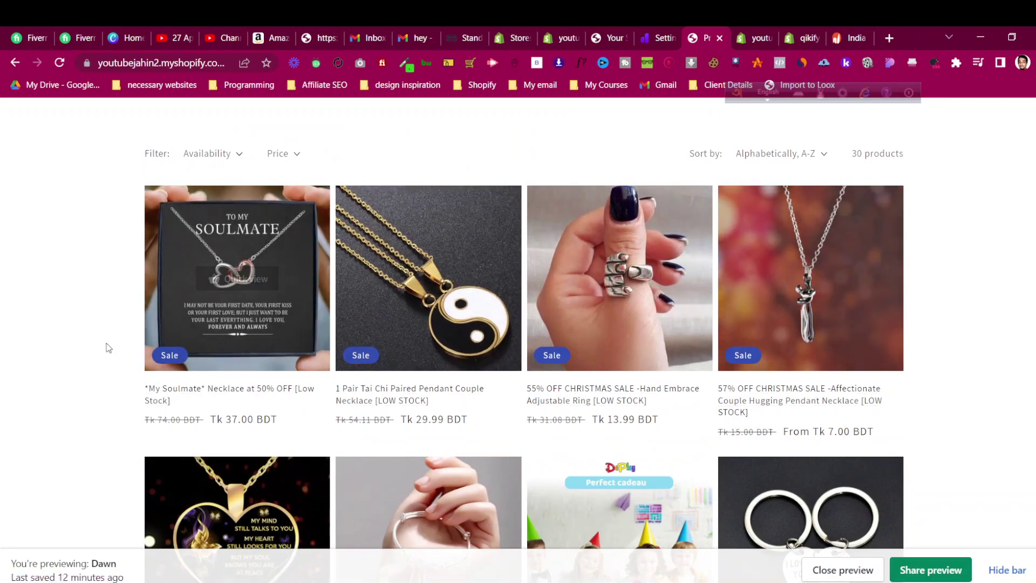
{"action": "scroll", "coordinate": [108, 348], "scroll_direction": "down", "scroll_amount": 12}
{"action": "mouse_move", "coordinate": [418, 401]}
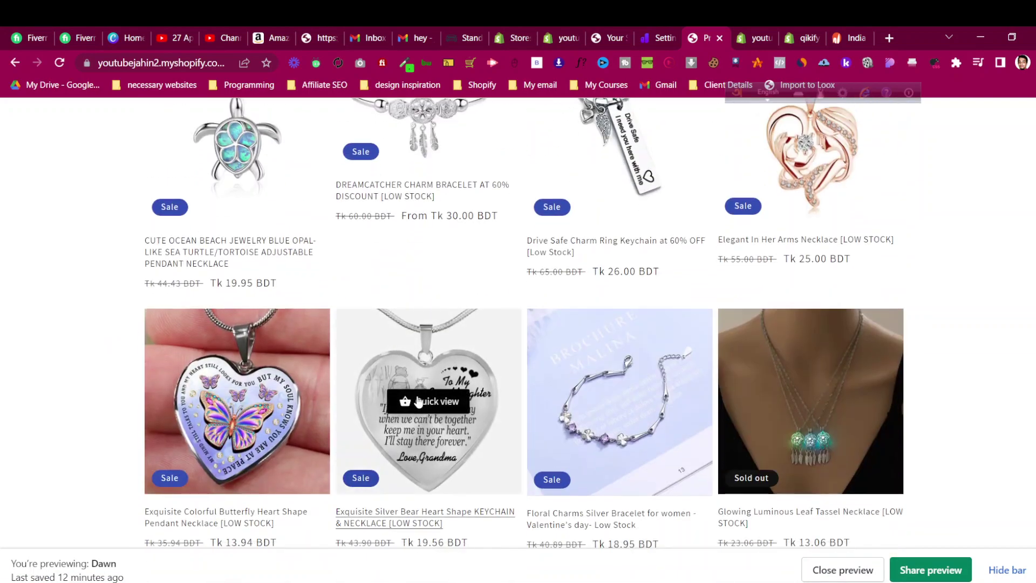